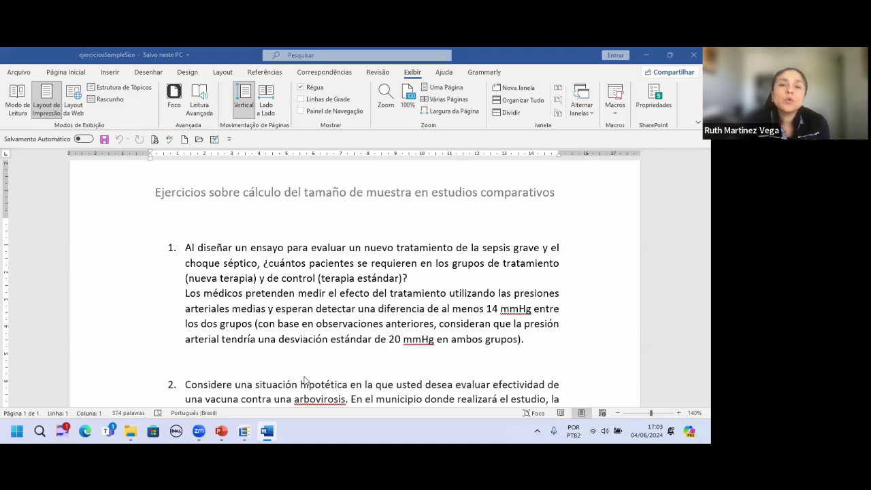
# Switch to Epidat and open the sample size calculation for comparing means of independent groups
pyautogui.click(244, 429)
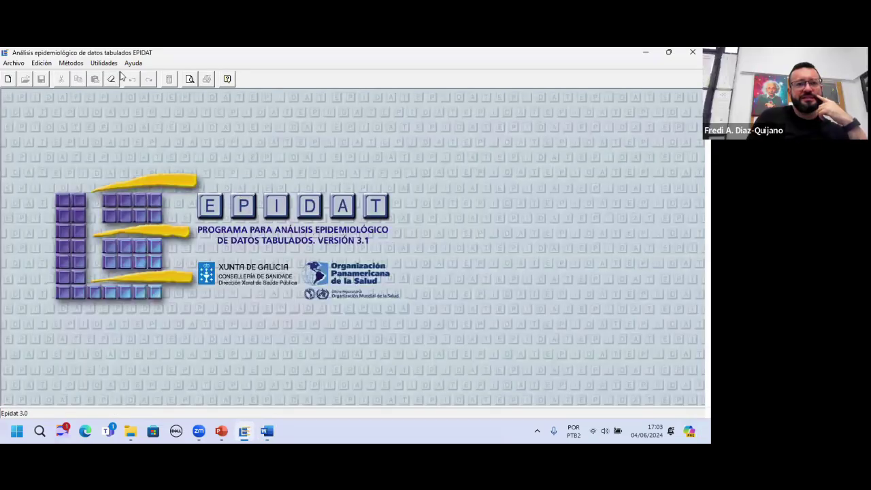
pyautogui.click(71, 63)
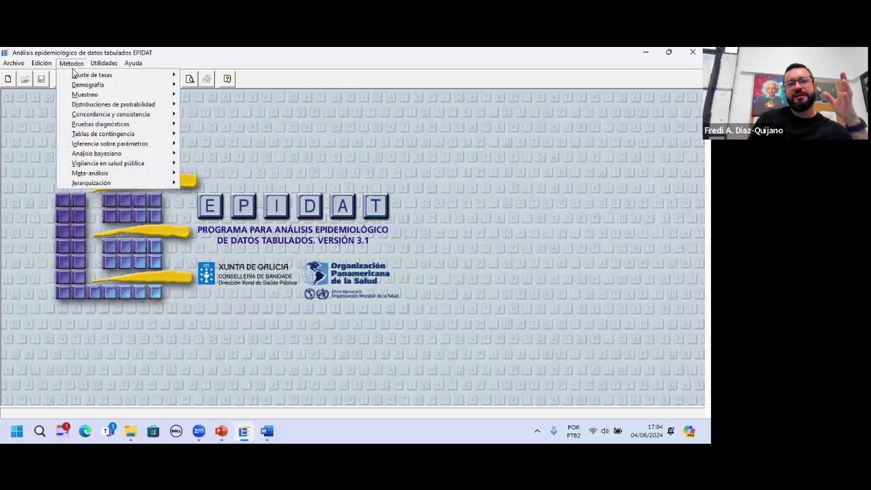
pyautogui.moveTo(83, 99)
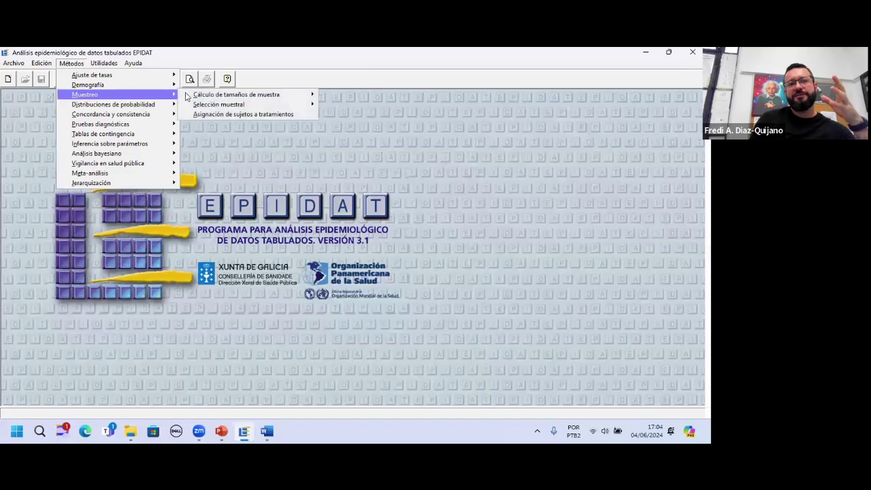
pyautogui.moveTo(217, 98)
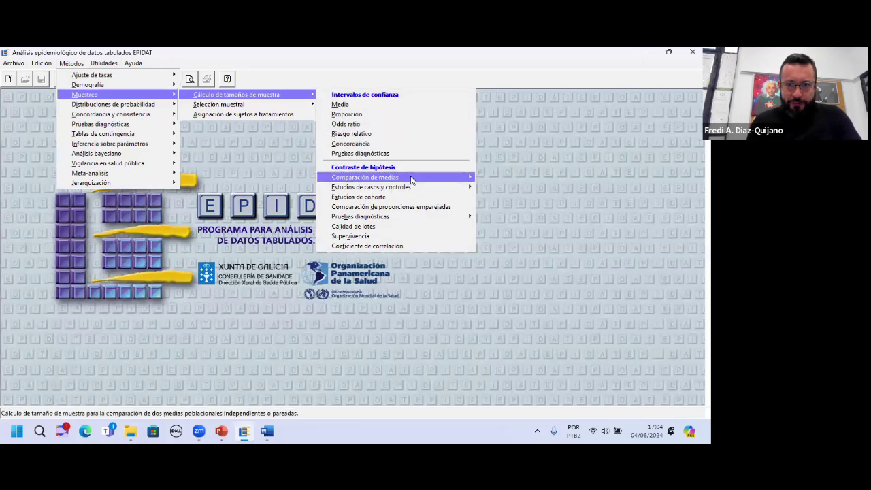
pyautogui.moveTo(412, 179)
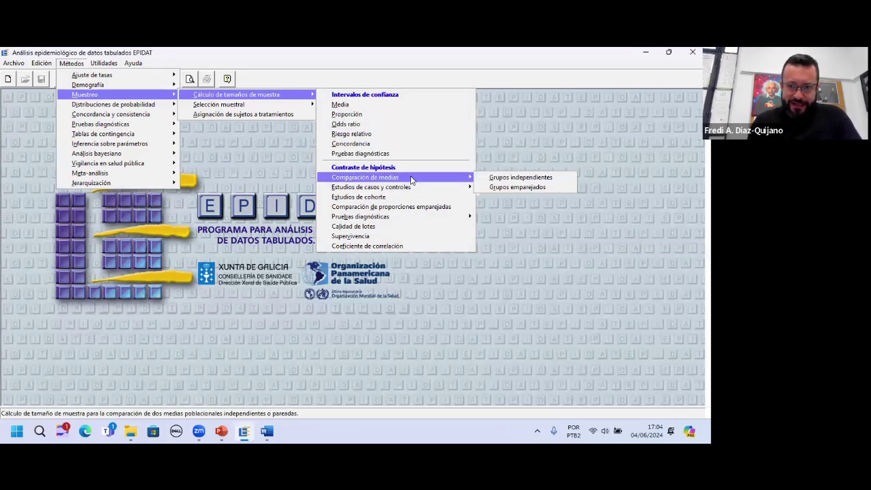
pyautogui.click(507, 180)
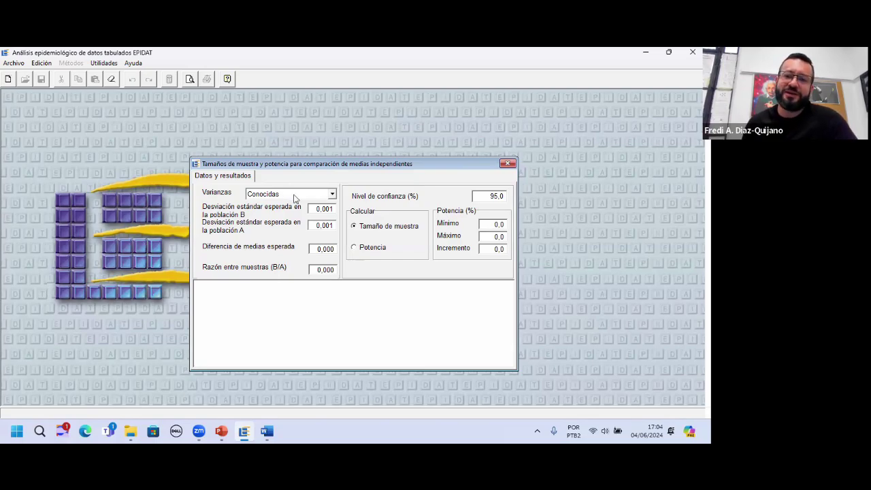
# Check exercise 1 in the Word document and set the expected standard deviation to 20 for both populations B and A in Epidat
pyautogui.click(268, 430)
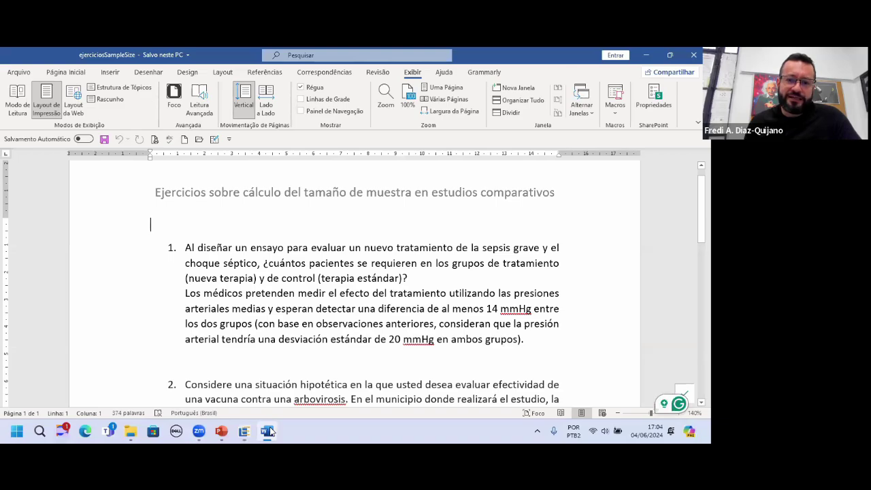
pyautogui.click(268, 431)
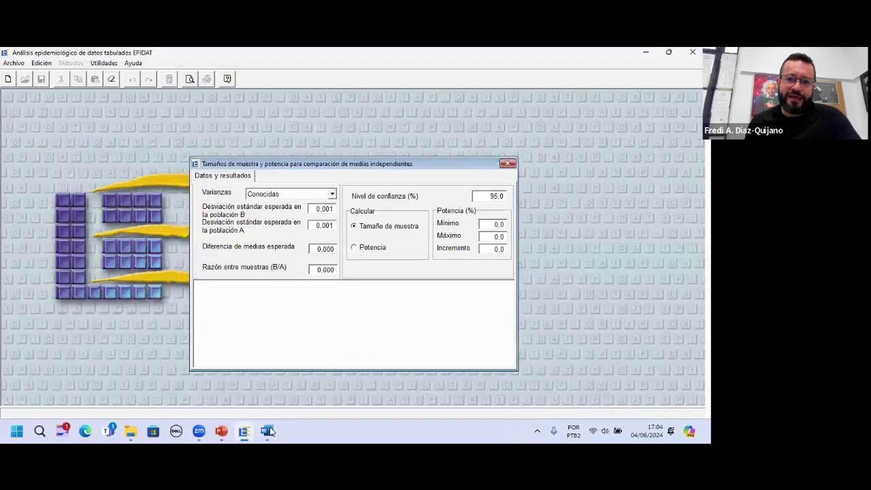
pyautogui.click(333, 209)
pyautogui.moveTo(334, 209); pyautogui.dragTo(305, 211)
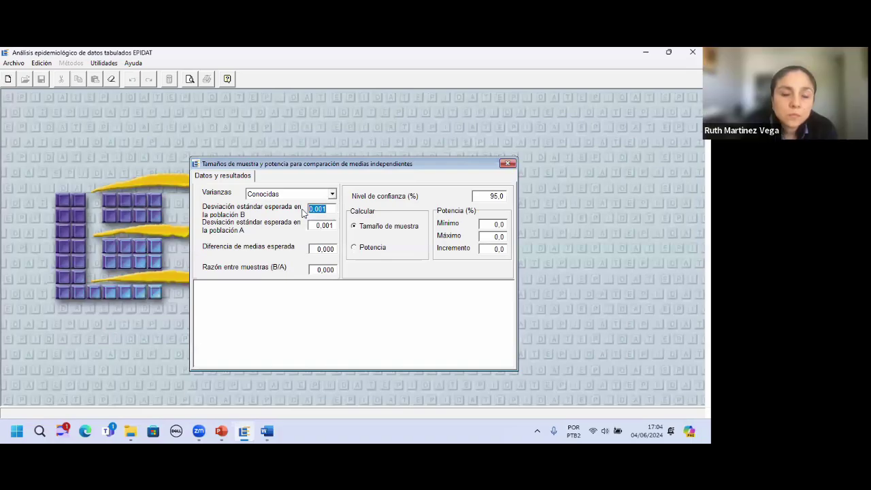
pyautogui.write('20')
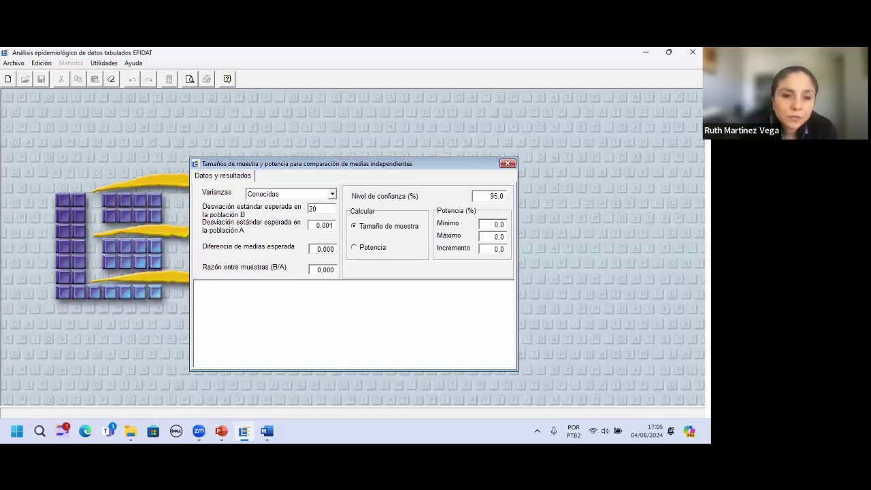
pyautogui.click(320, 227)
pyautogui.moveTo(332, 227); pyautogui.dragTo(298, 229)
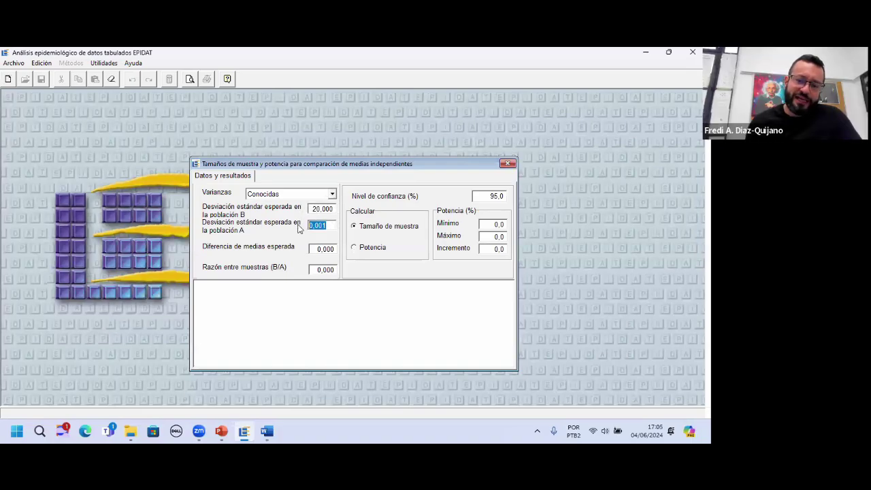
pyautogui.write('20')
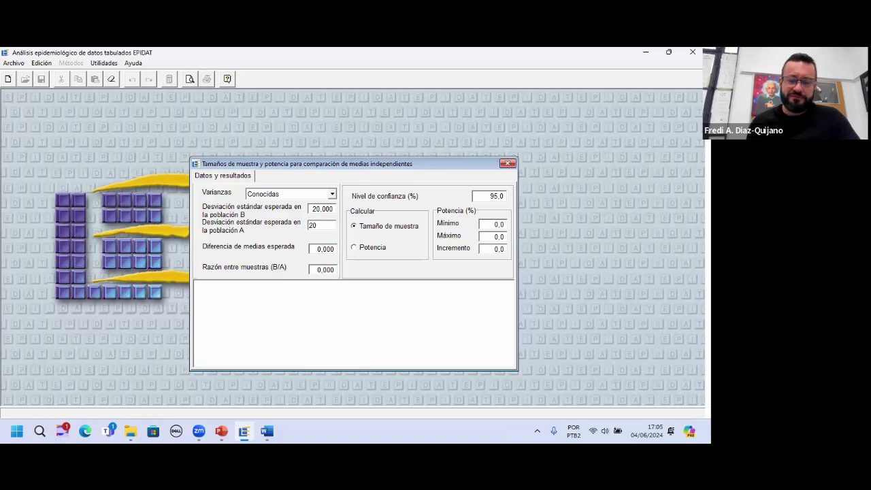
# Set the expected difference of means to 14 and the ratio between samples (B/A) to 1
pyautogui.click(327, 251)
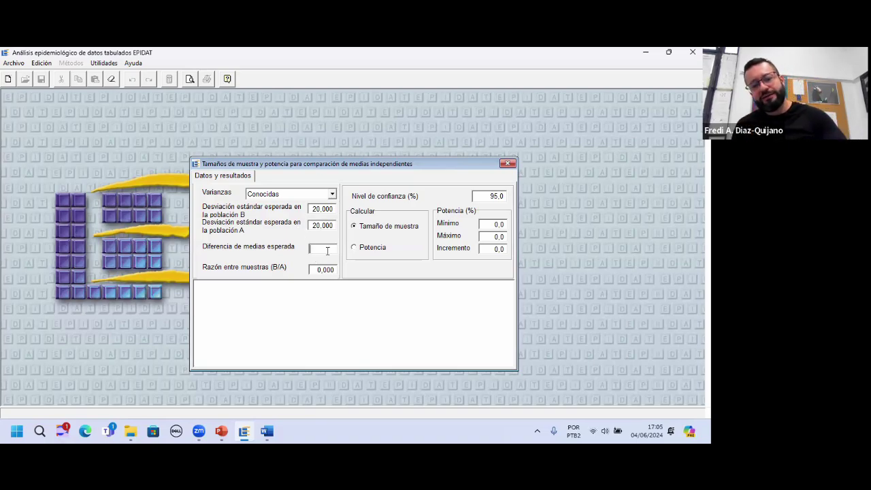
pyautogui.write('14')
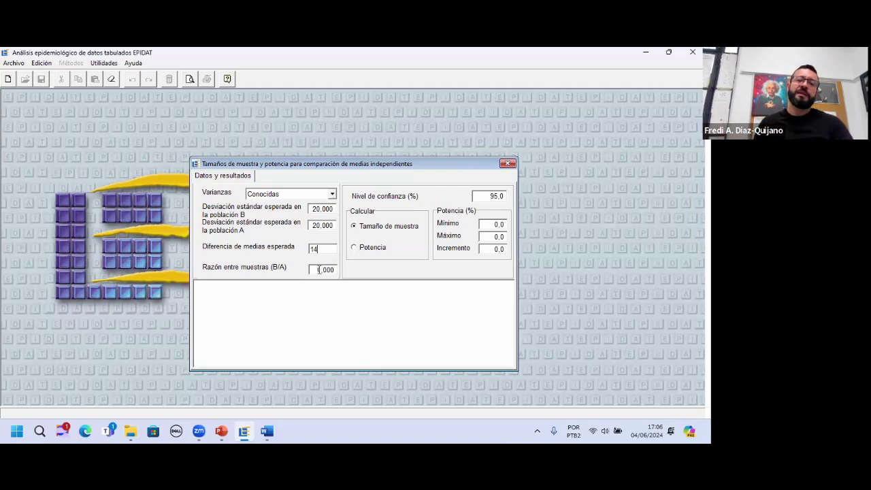
pyautogui.click(329, 272)
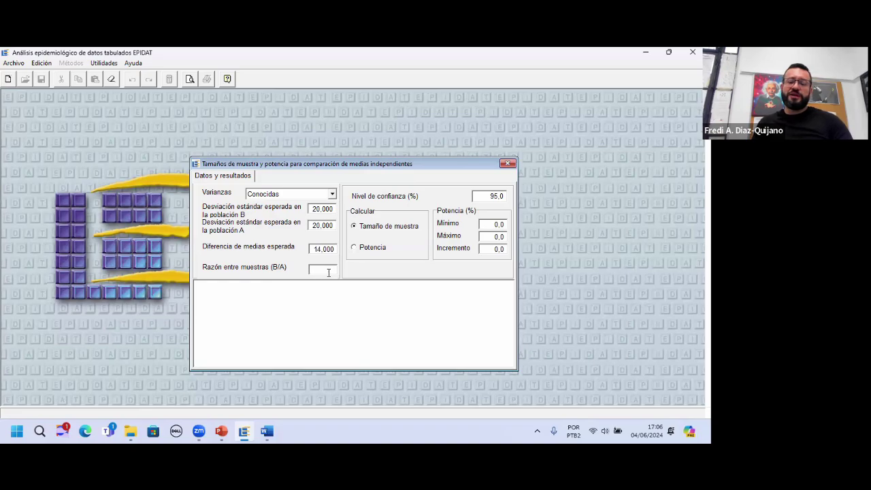
pyautogui.write('1')
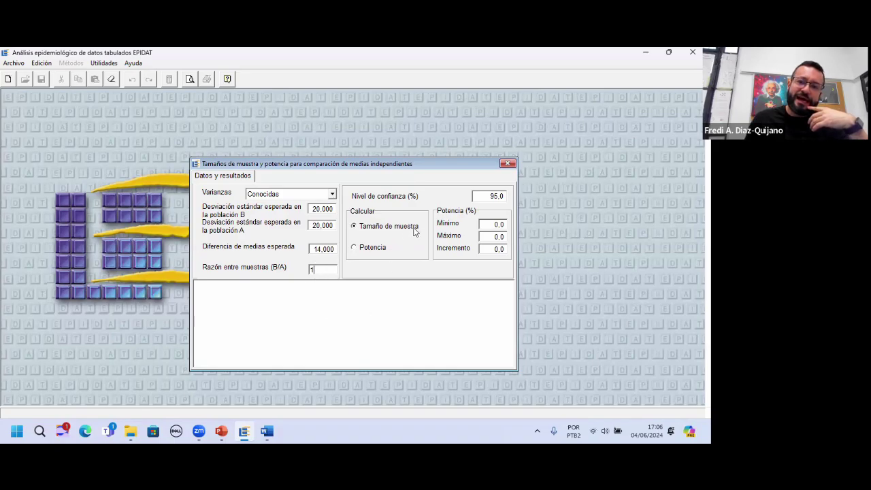
# Check the exercise text in Word, set the minimum power to 90% in Epidat, and calculate the sample size
pyautogui.click(501, 226)
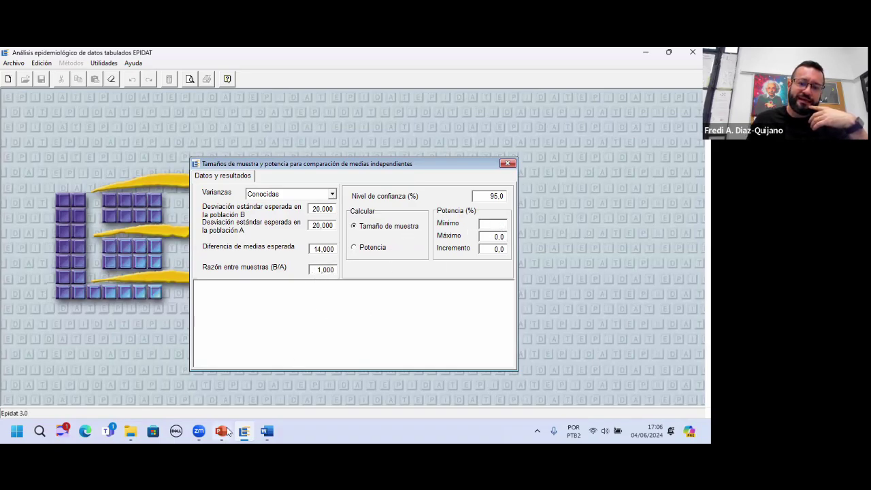
pyautogui.click(267, 431)
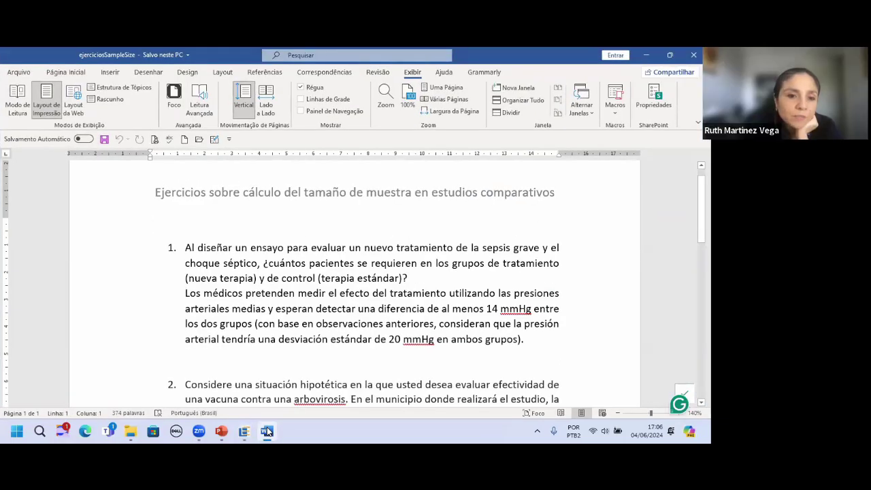
pyautogui.click(267, 431)
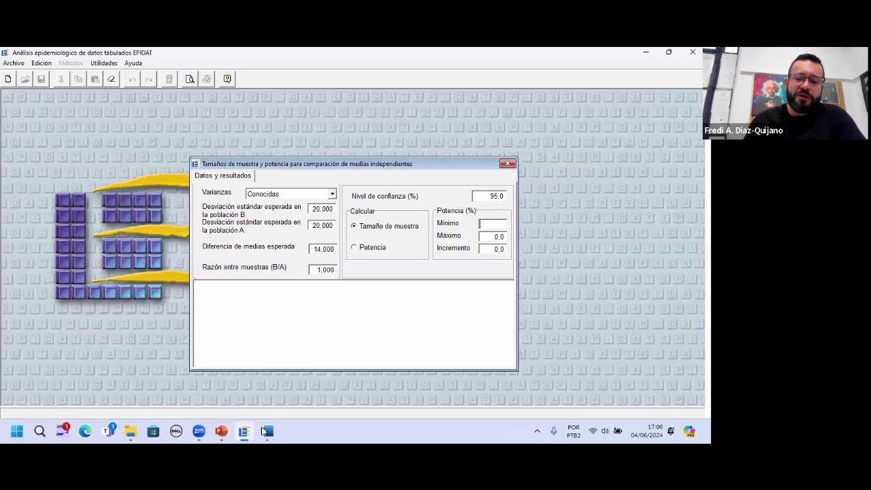
pyautogui.write('90')
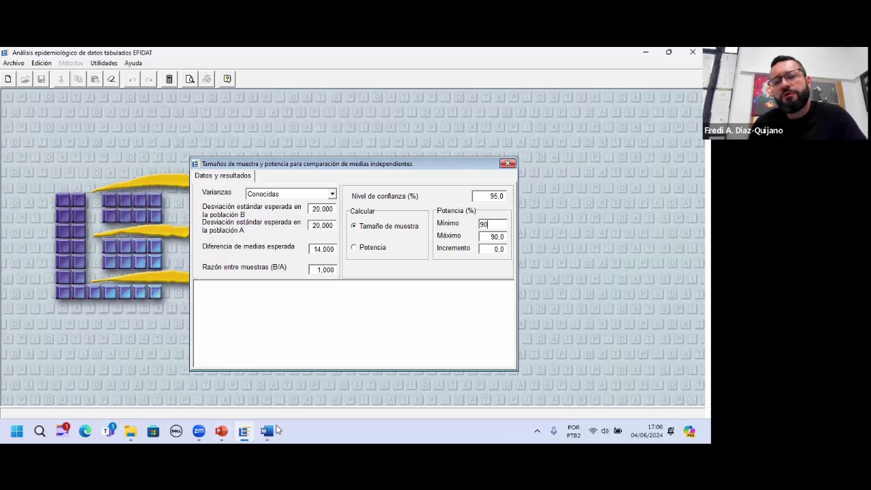
pyautogui.click(418, 303)
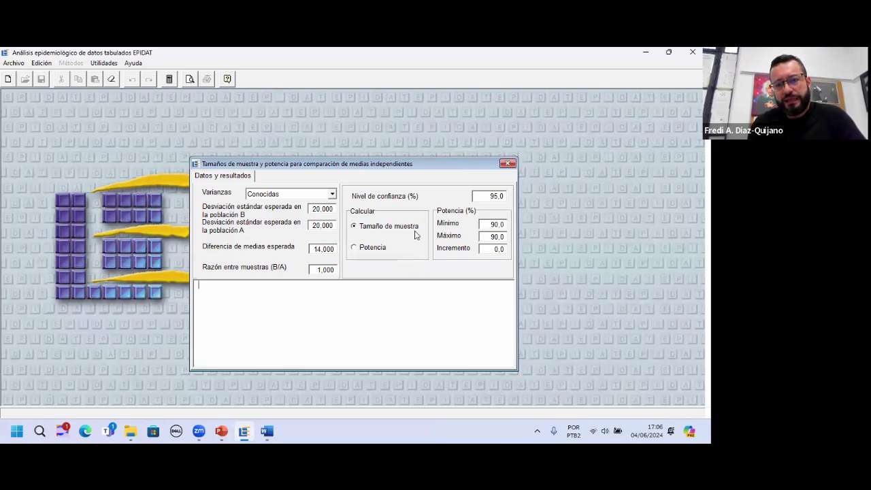
pyautogui.click(171, 80)
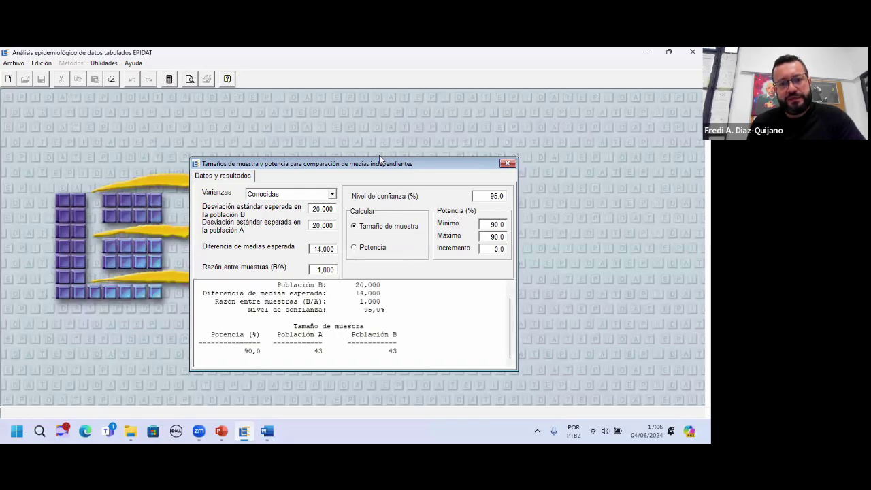
# Open the full results report and examine the sample sizes for populations A and B in the latest independent-means calculation
pyautogui.click(190, 80)
pyautogui.scroll(-5, 400, 229)
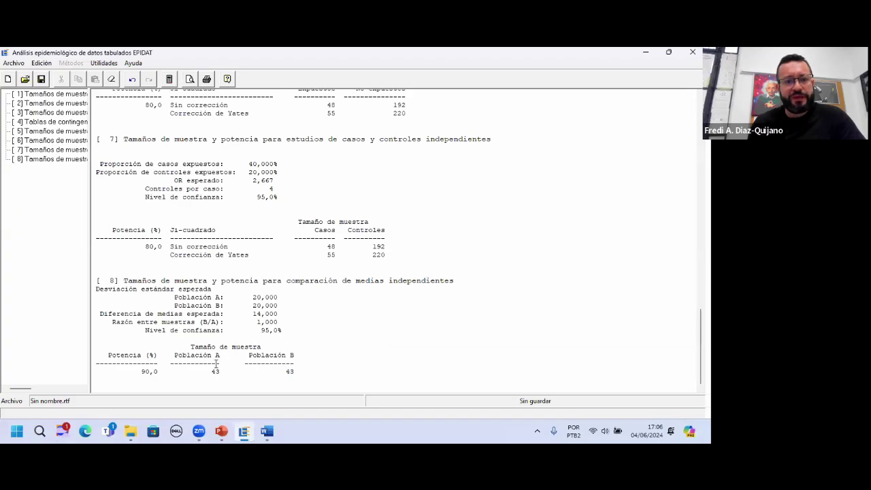
pyautogui.moveTo(208, 371); pyautogui.dragTo(221, 374)
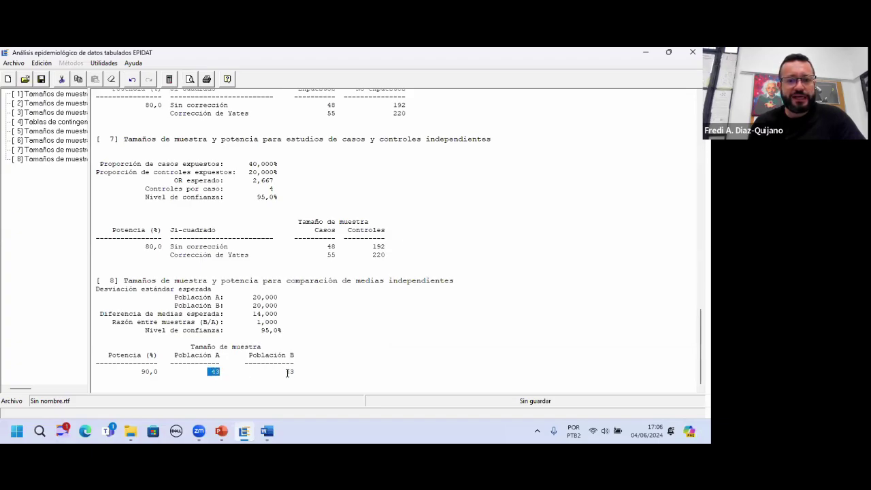
pyautogui.doubleClick(290, 373)
pyautogui.moveTo(214, 373); pyautogui.dragTo(295, 374)
pyautogui.click(295, 372)
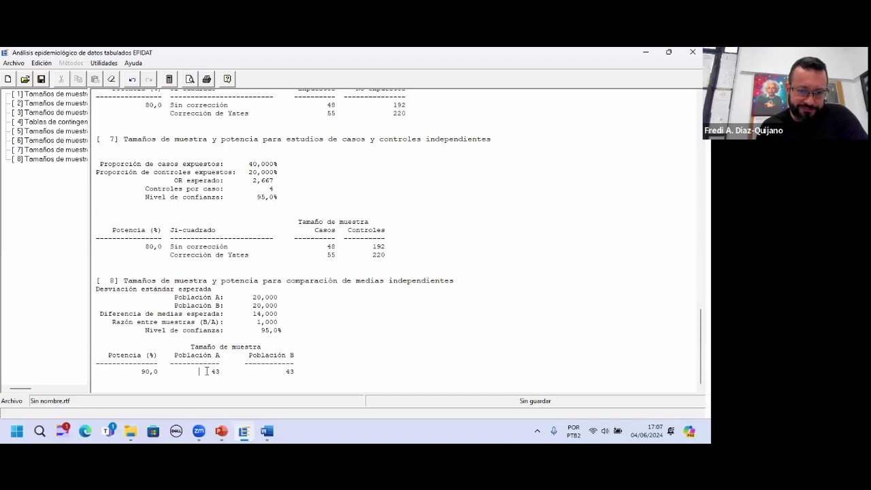
pyautogui.moveTo(200, 371); pyautogui.dragTo(304, 371)
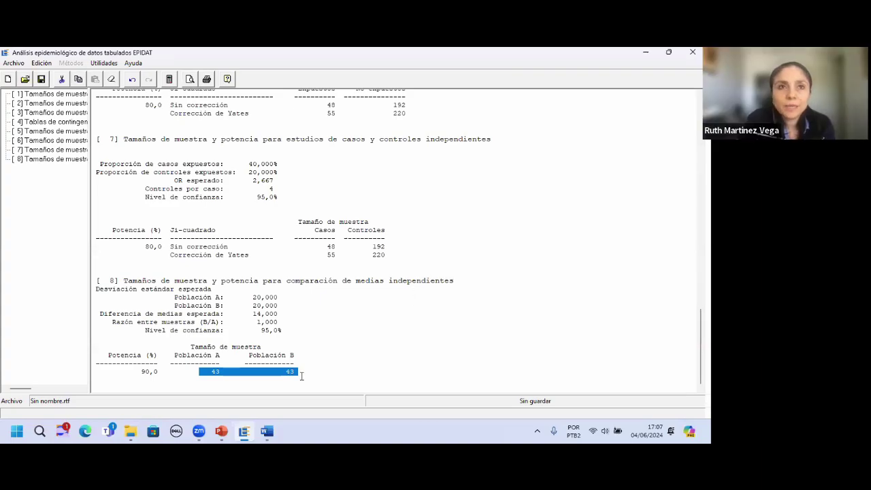
pyautogui.click(353, 266)
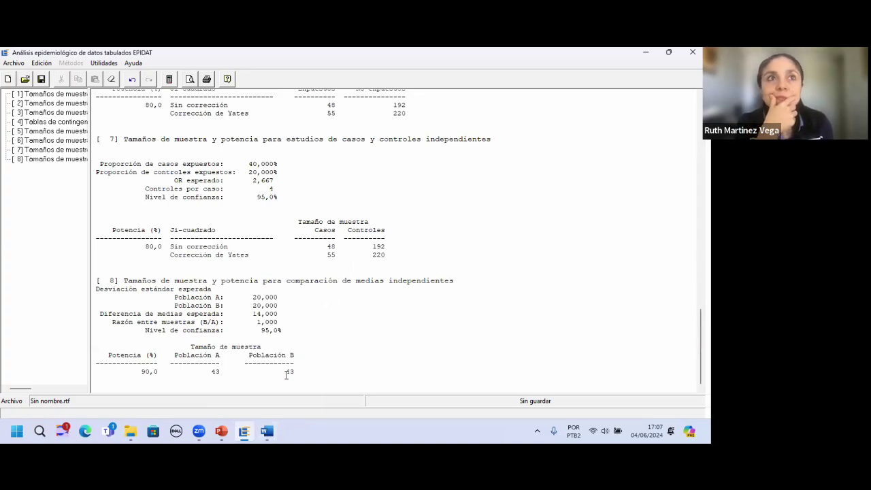
# Return to the independent-means dialog, recalculate the sample size with a minimum power of 80%, and highlight the resulting group sizes
pyautogui.moveTo(269, 431)
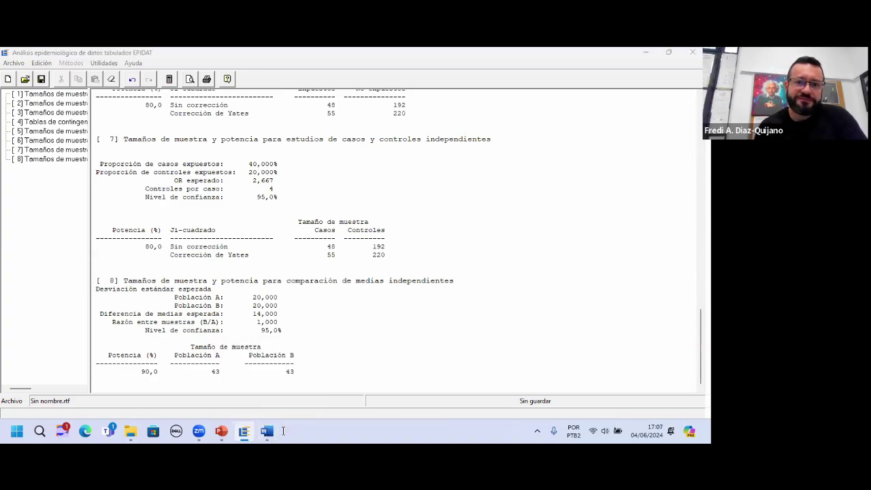
pyautogui.click(247, 432)
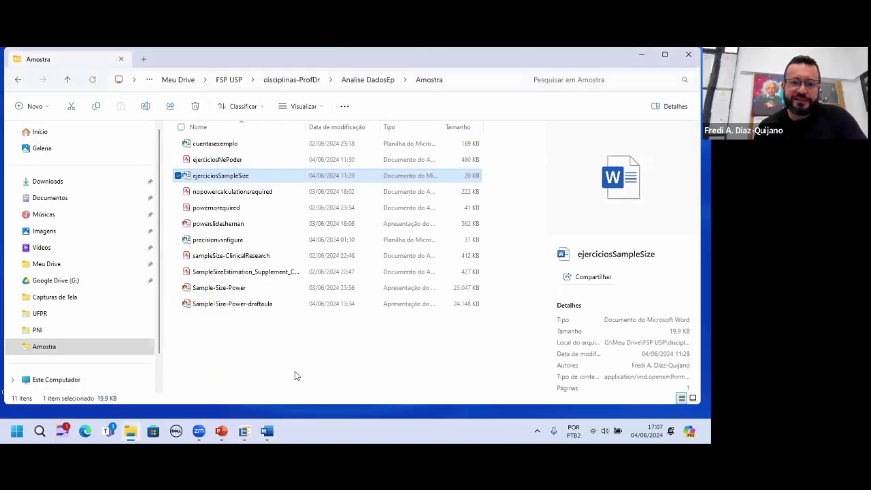
pyautogui.click(246, 431)
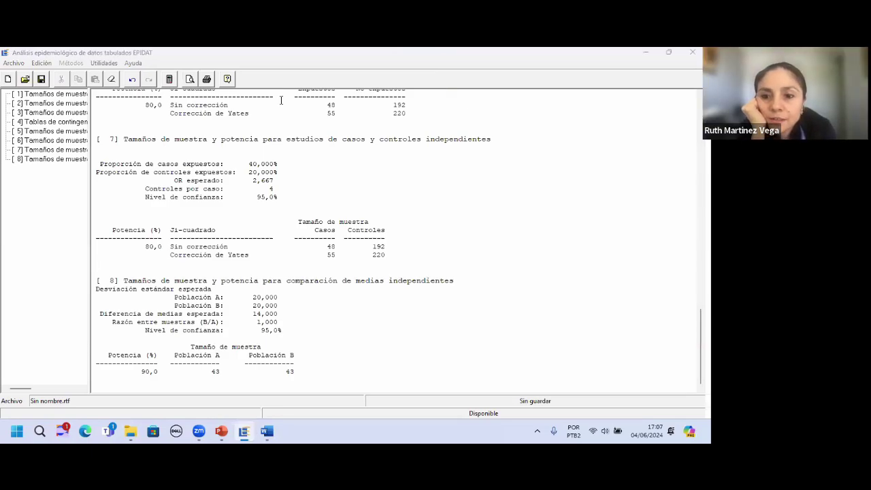
pyautogui.click(189, 79)
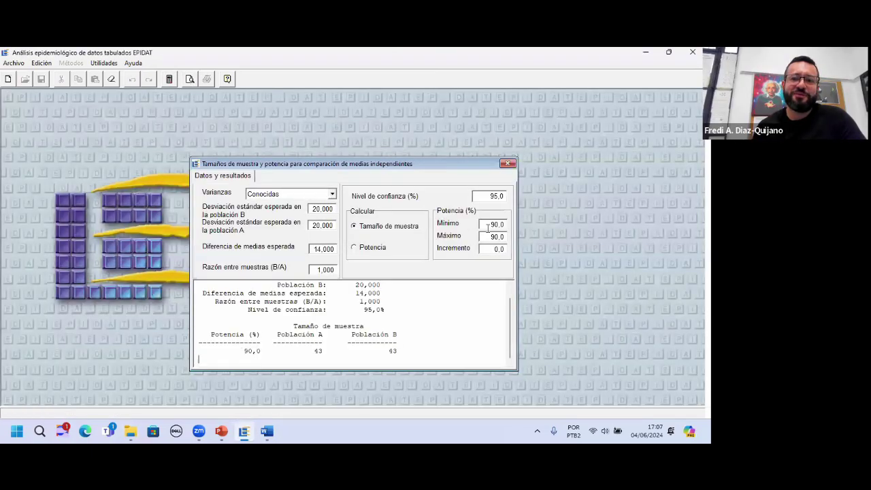
pyautogui.moveTo(496, 226); pyautogui.dragTo(480, 229)
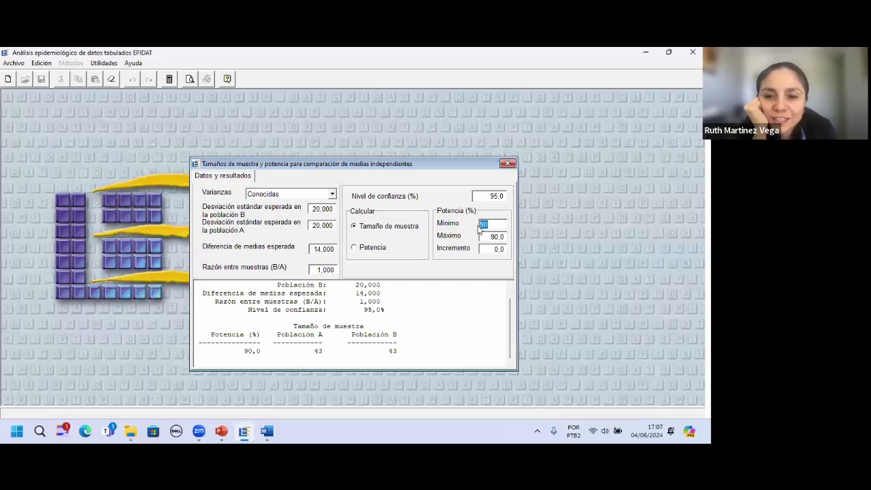
pyautogui.write('80')
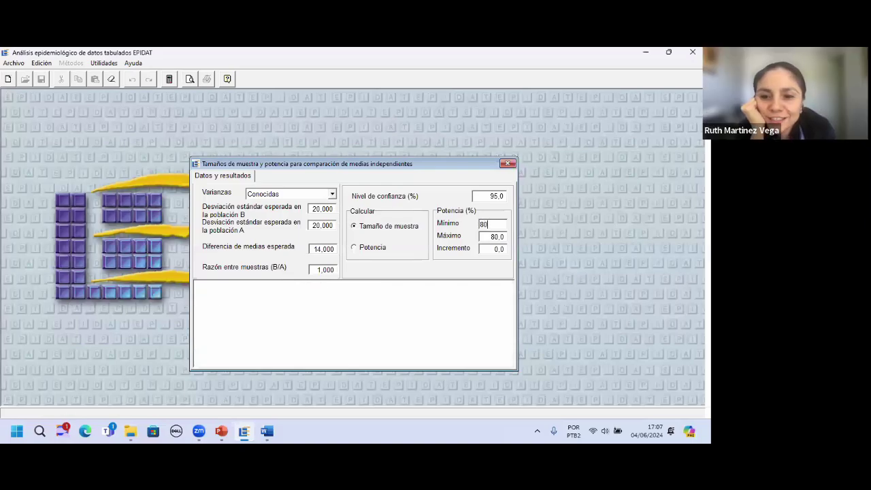
pyautogui.click(169, 80)
pyautogui.moveTo(313, 354); pyautogui.dragTo(399, 354)
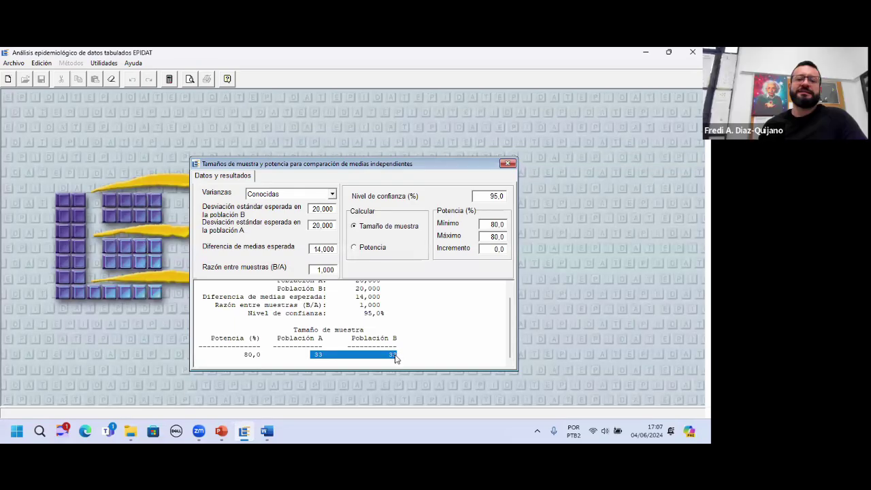
# Switch to the Word exercise document and add the line "Razón controles por caso: 4" below exercise 2
pyautogui.click(269, 427)
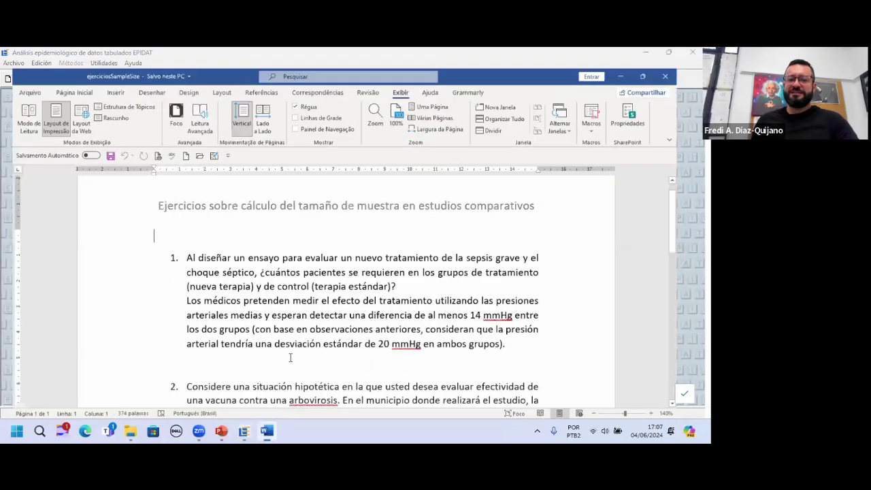
pyautogui.scroll(-10, 395, 240)
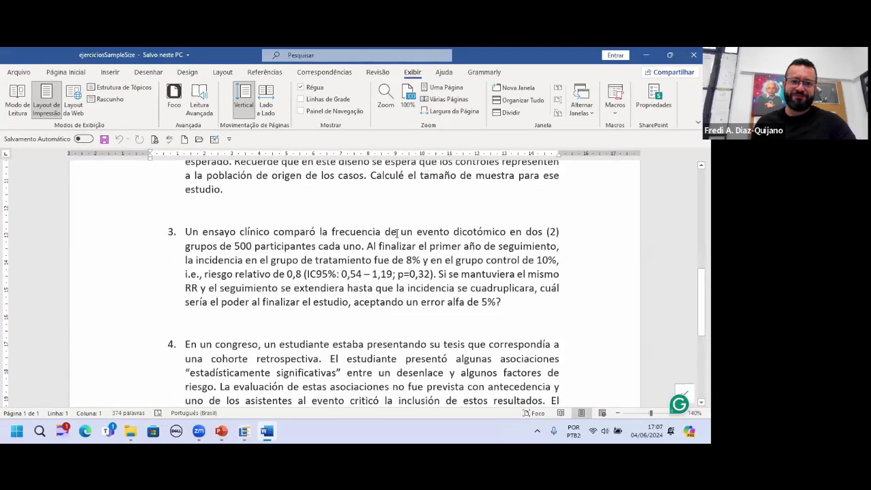
pyautogui.scroll(3, 397, 232)
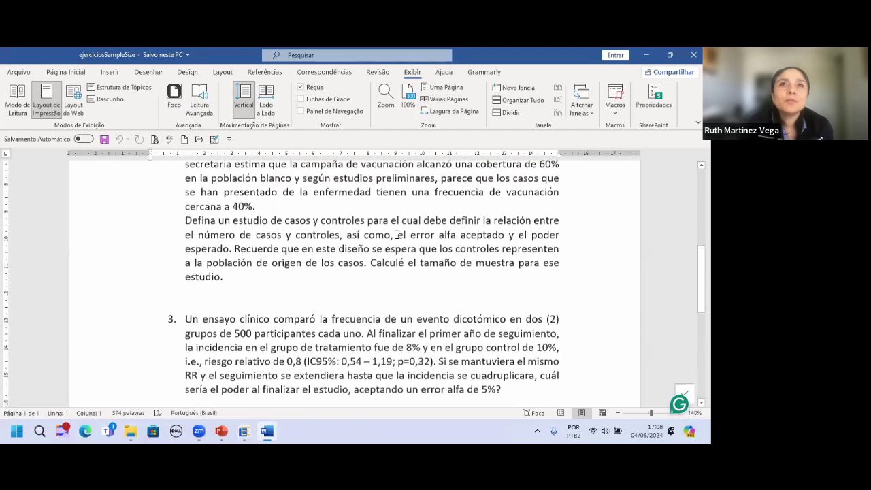
pyautogui.scroll(2, 397, 232)
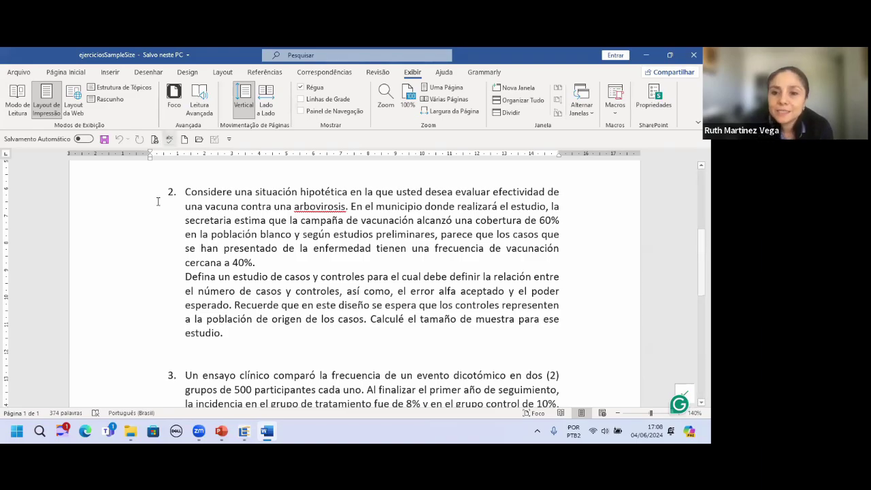
pyautogui.click(196, 351)
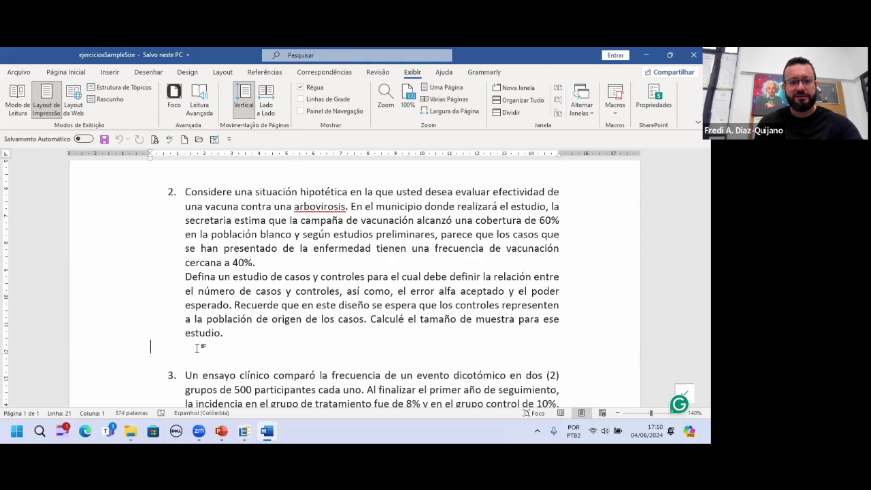
pyautogui.write('Raz')
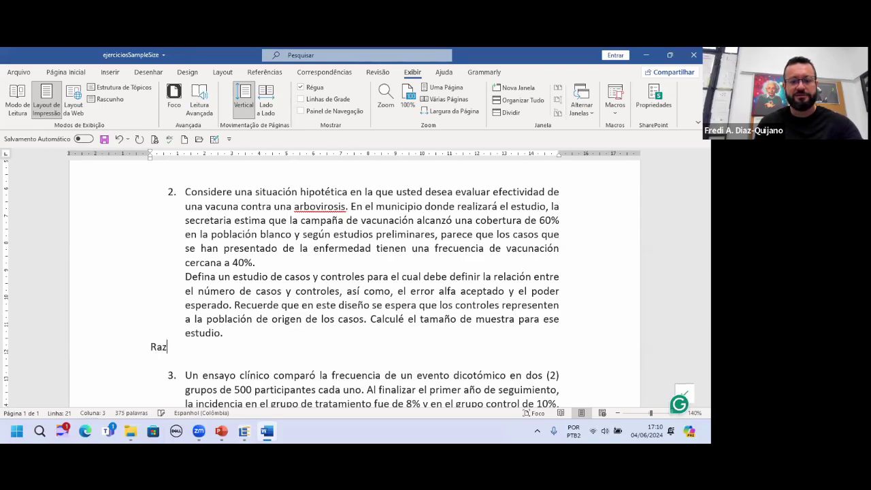
pyautogui.write('ón control')
pyautogui.write('es ')
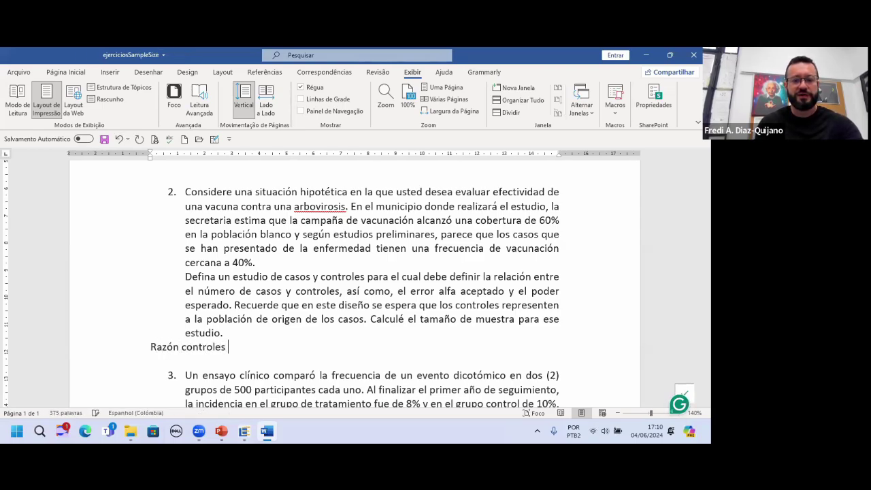
pyautogui.write('por caso: 4')
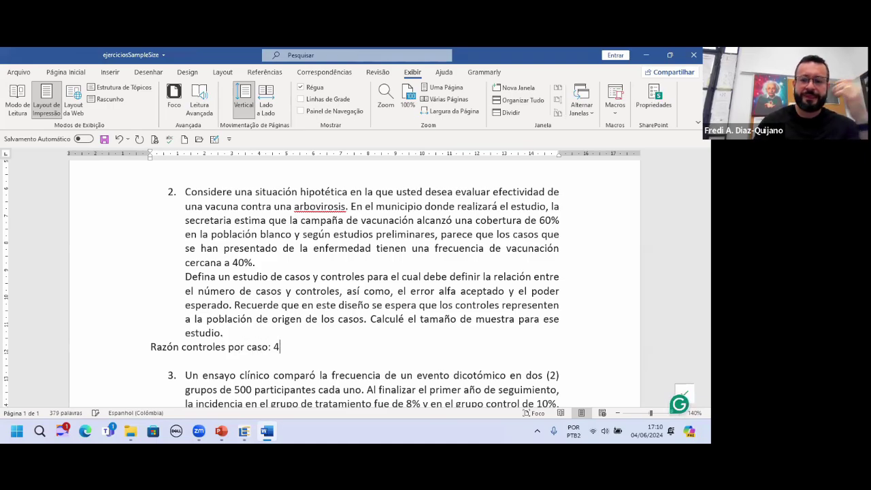
# Add 5% and 80% on separate lines below the controls-per-case ratio
pyautogui.press('Return')
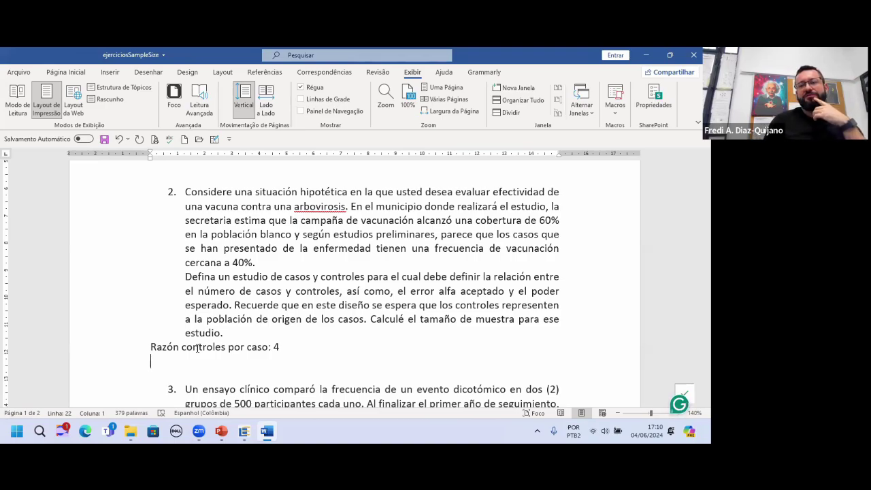
pyautogui.write('5')
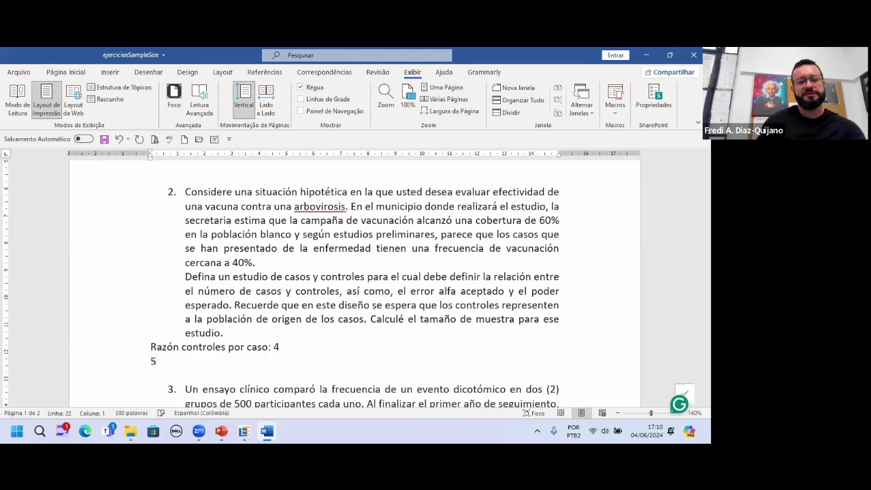
pyautogui.write('%')
pyautogui.press('Return')
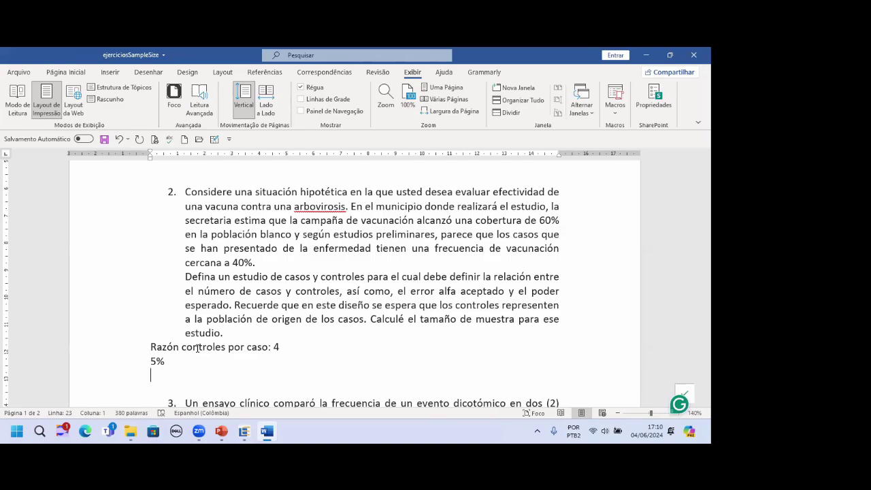
pyautogui.write('80%')
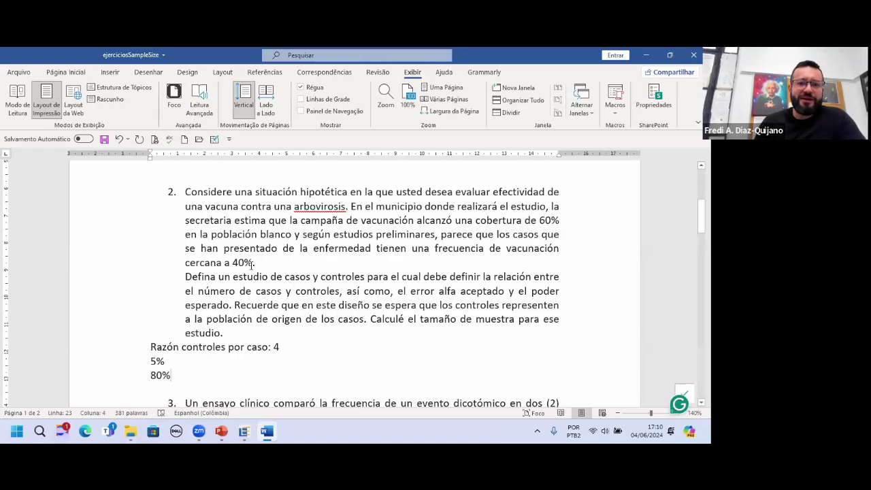
# Highlight the vaccination frequency among cases and the population vaccination coverage in the text of exercise 2
pyautogui.moveTo(233, 264); pyautogui.dragTo(251, 267)
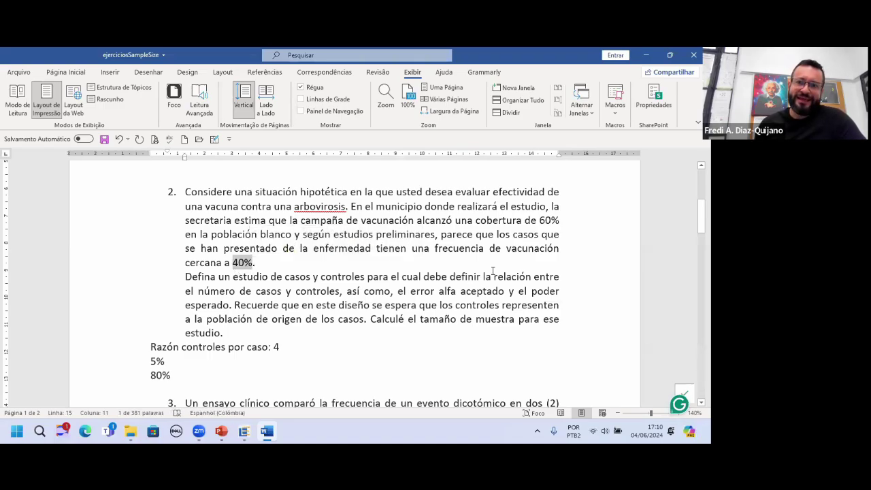
pyautogui.click(234, 265)
pyautogui.moveTo(540, 221); pyautogui.dragTo(560, 221)
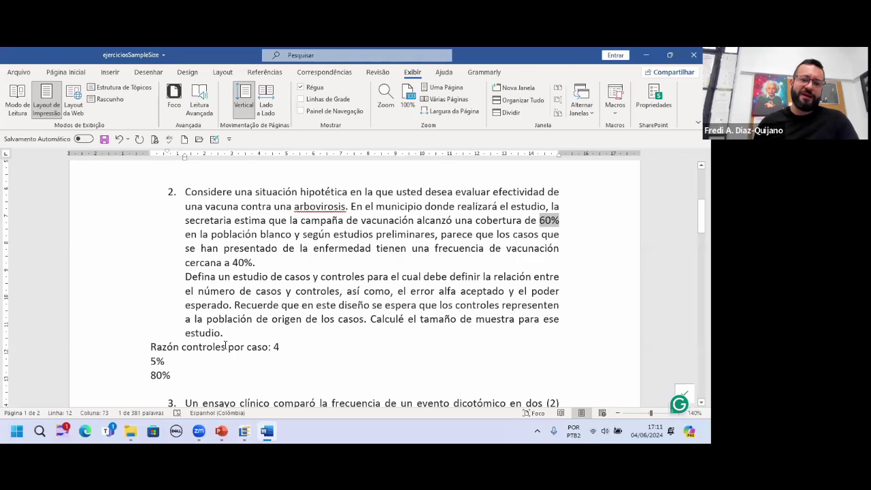
# Return to Epidat, close the independent-means dialog, and open the sample size calculation for case-control studies with independent groups
pyautogui.click(243, 431)
pyautogui.click(507, 163)
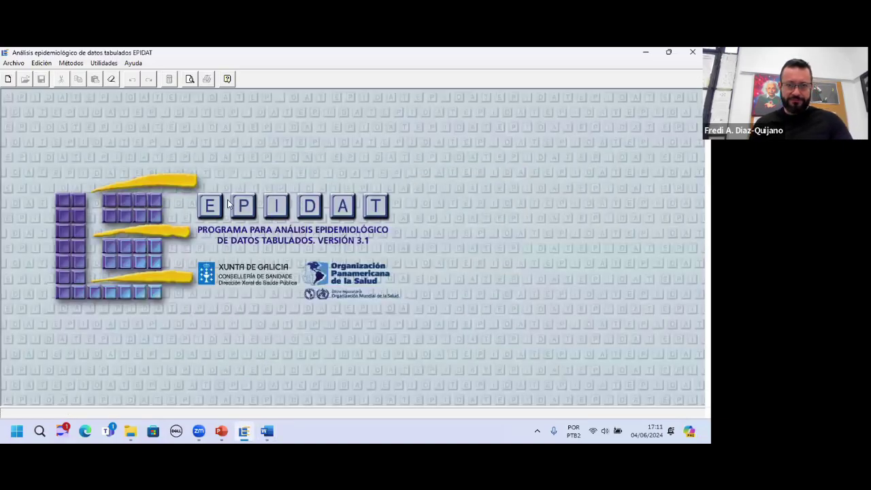
pyautogui.click(69, 63)
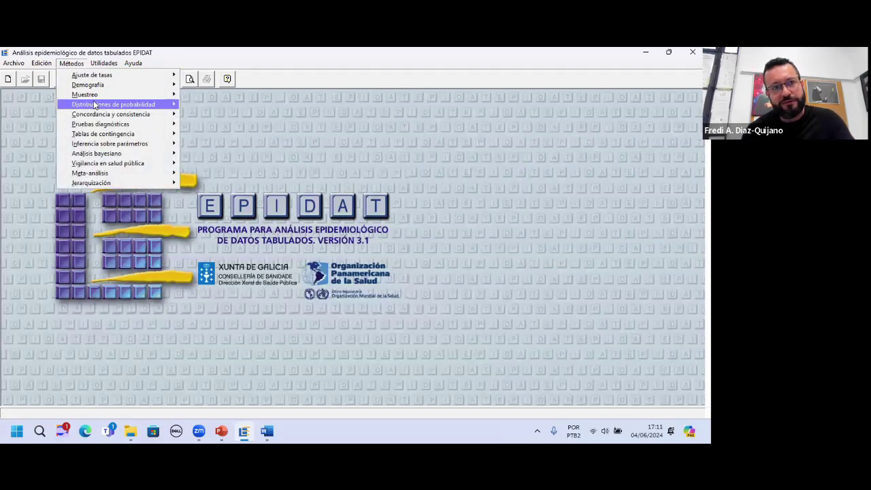
pyautogui.moveTo(123, 95)
pyautogui.moveTo(225, 95)
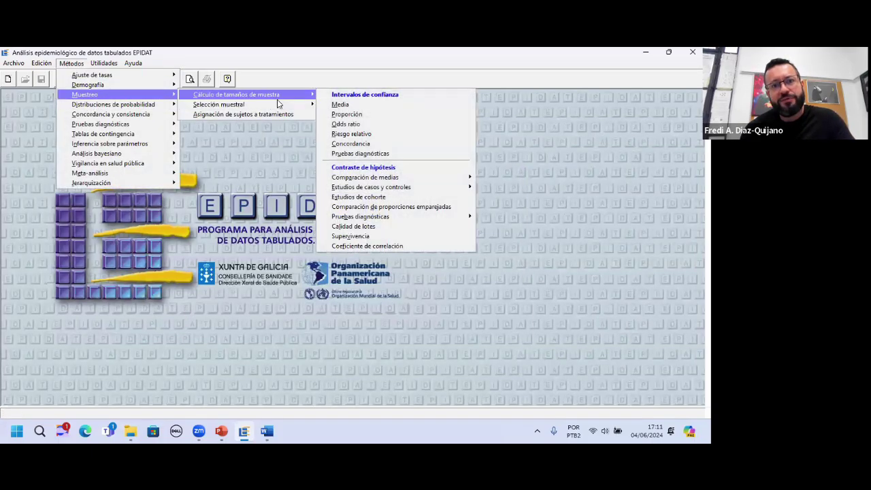
pyautogui.moveTo(409, 191)
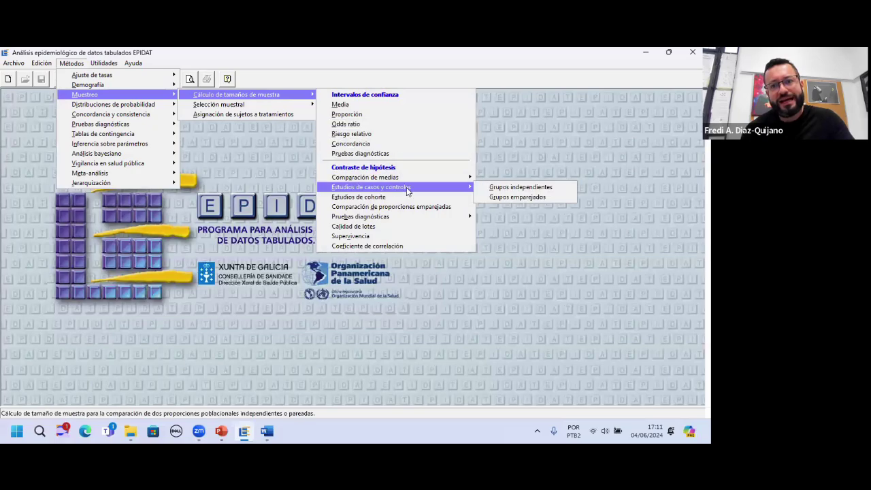
pyautogui.click(498, 187)
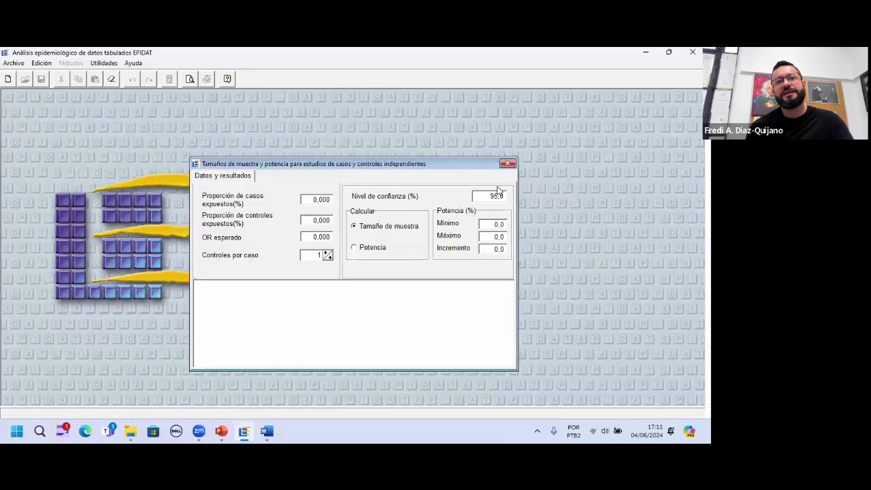
# Set the proportion of exposed cases to 40% and the proportion of exposed controls to 60%
pyautogui.click(315, 200)
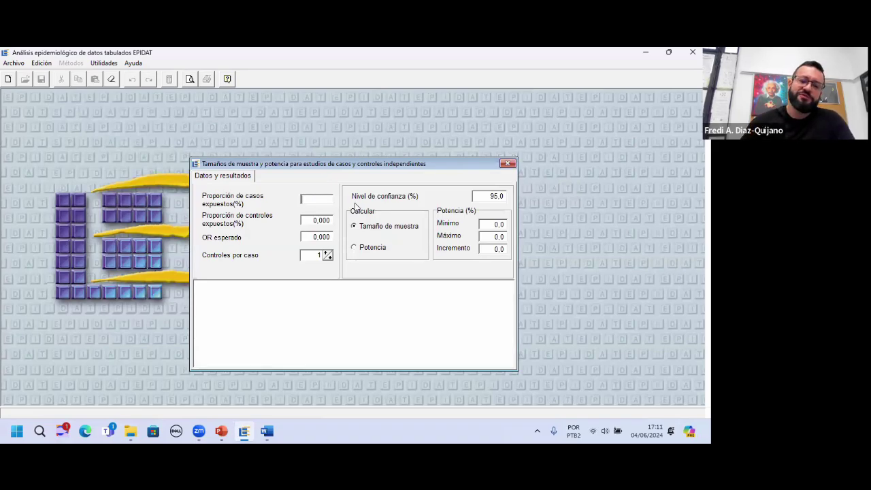
pyautogui.write('40')
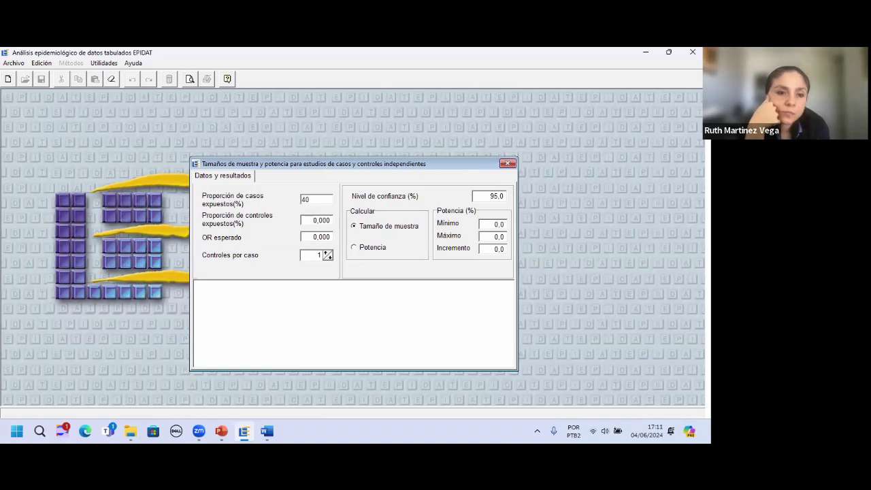
pyautogui.click(319, 222)
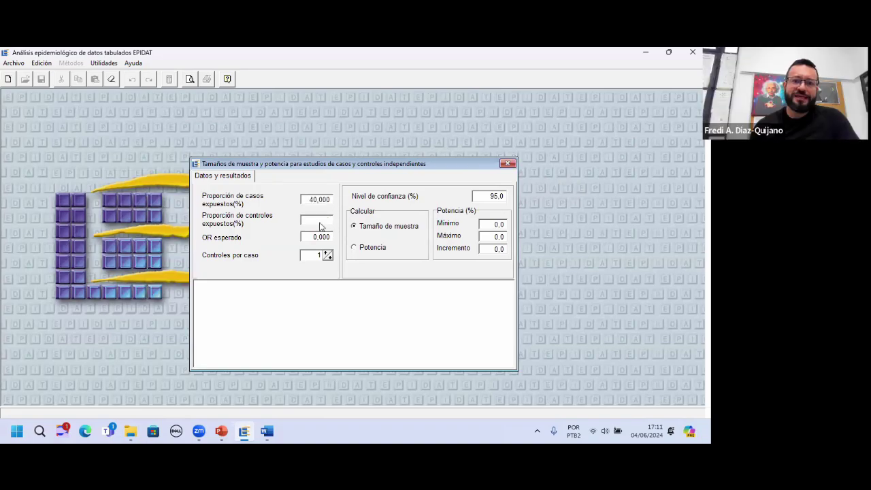
pyautogui.write('60')
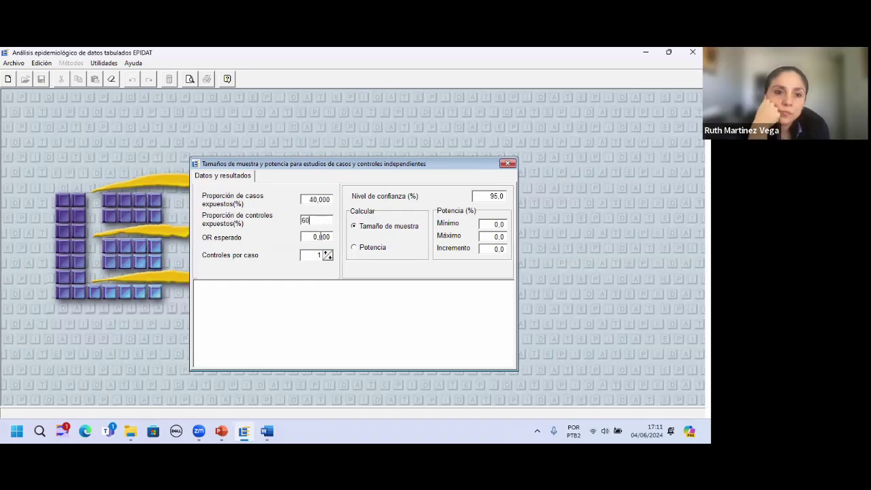
pyautogui.click(318, 238)
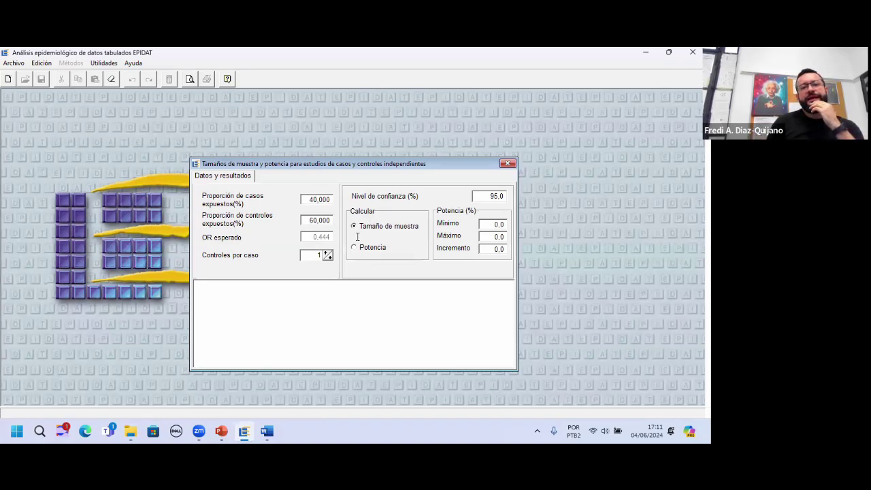
# Set 4 controls per case and a minimum power of 80%, and calculate the case-control sample size
pyautogui.click(327, 253)
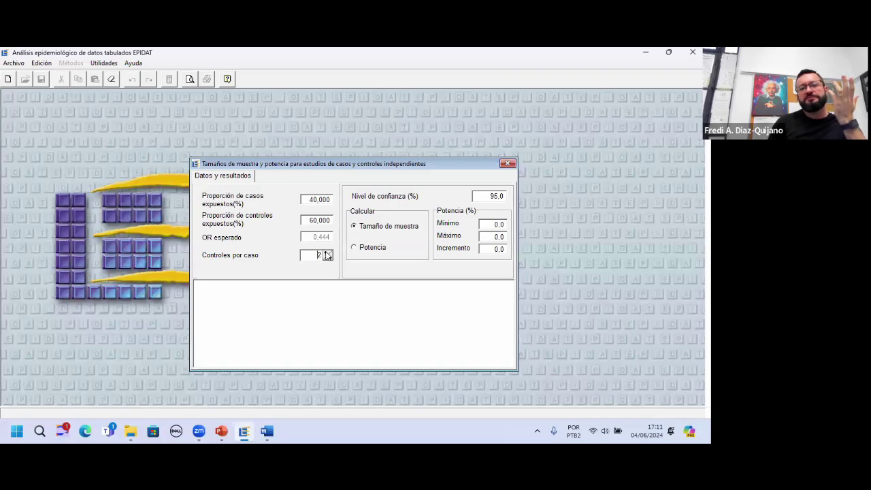
pyautogui.click(328, 252)
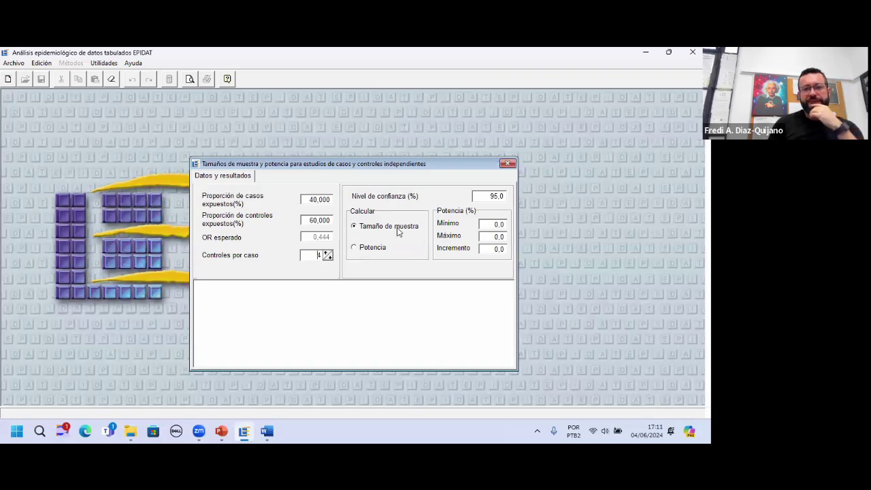
pyautogui.click(488, 223)
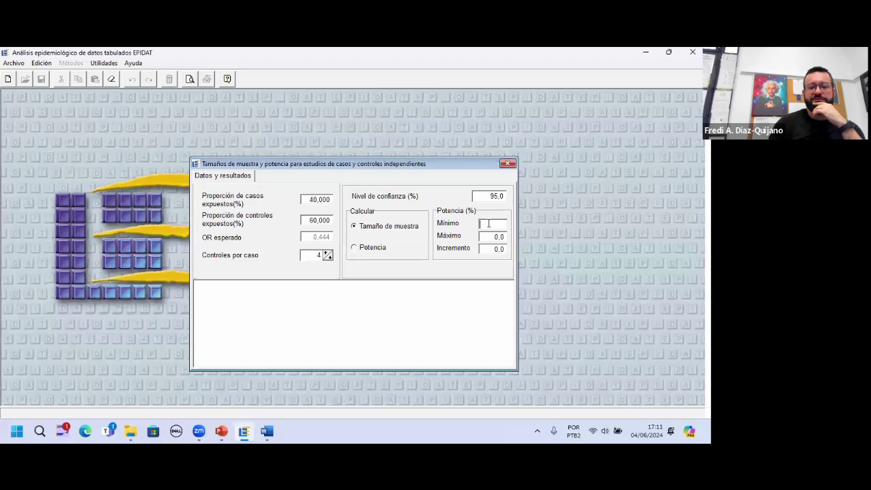
pyautogui.write('80')
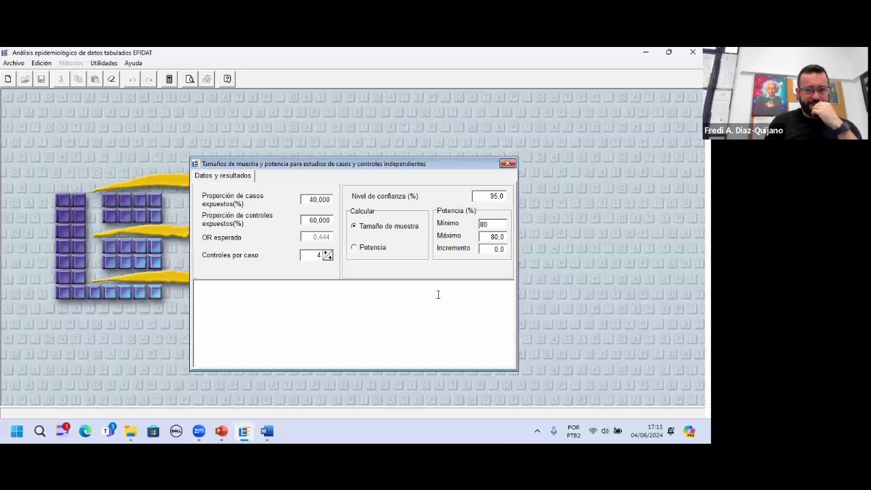
pyautogui.click(436, 294)
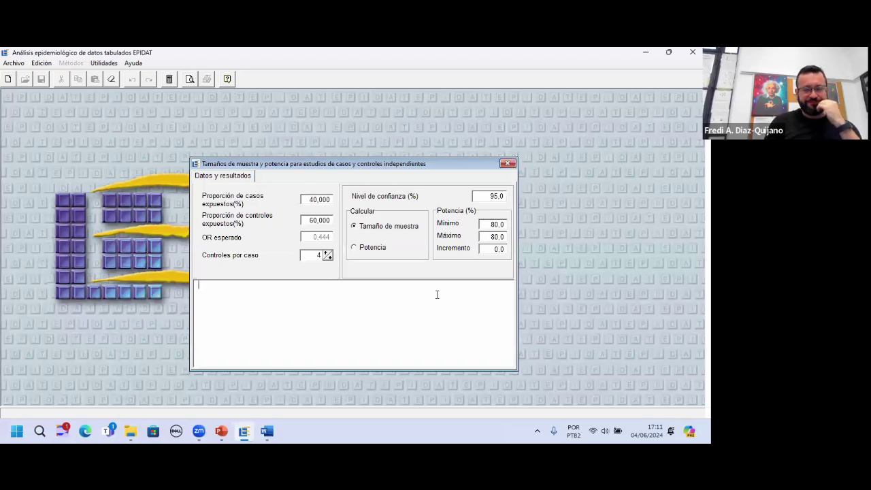
pyautogui.click(169, 79)
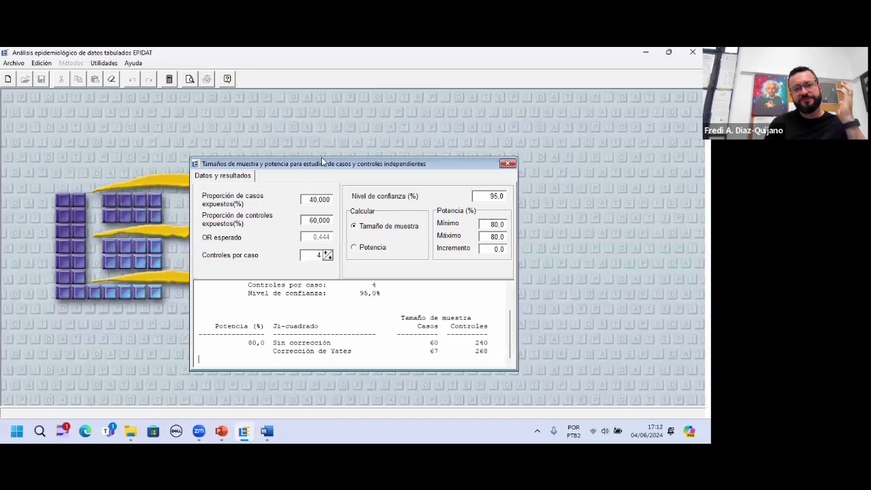
# Examine the required numbers of cases and controls without correction and with Yates correction, highlighting the Yates-corrected sizes
pyautogui.doubleClick(483, 343)
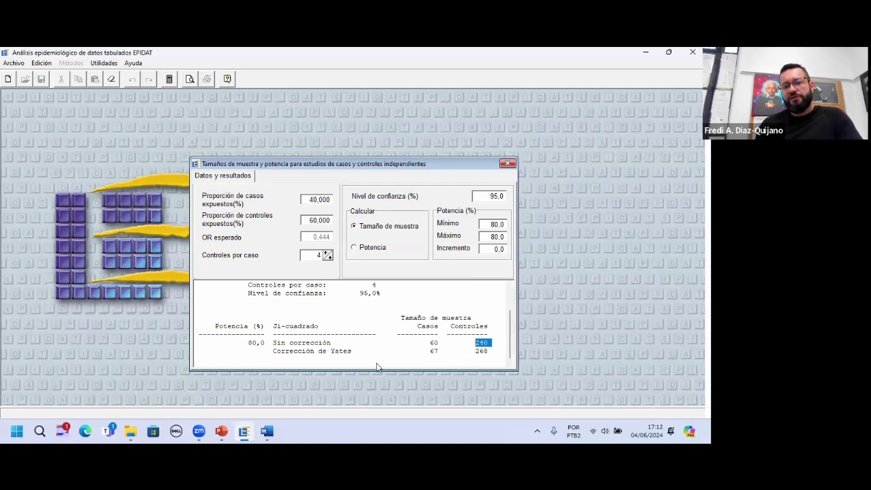
pyautogui.doubleClick(434, 351)
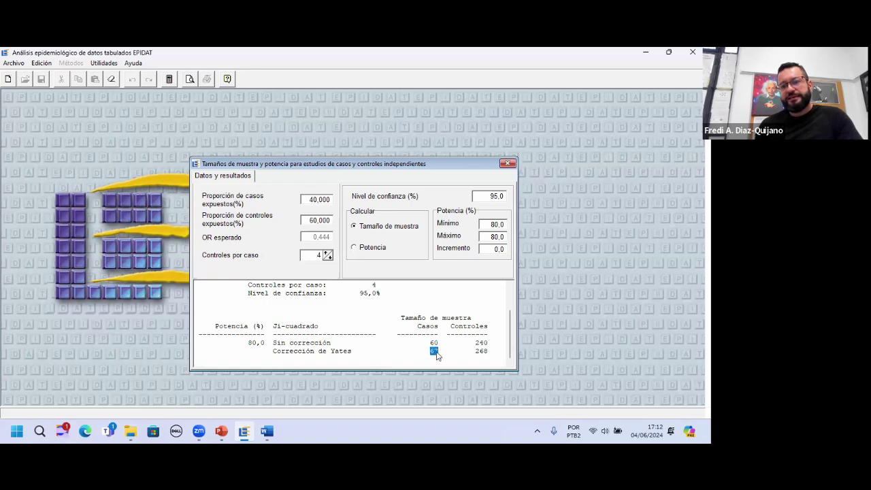
pyautogui.doubleClick(480, 351)
pyautogui.click(487, 353)
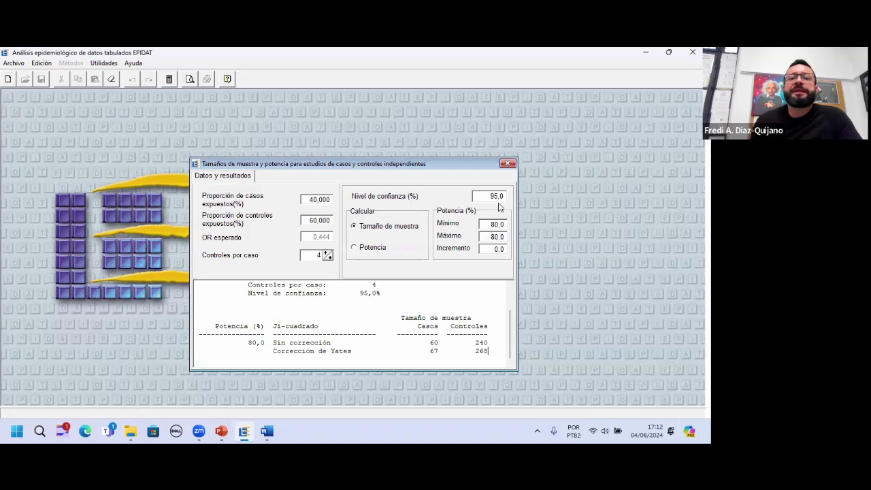
pyautogui.scroll(1, 508, 323)
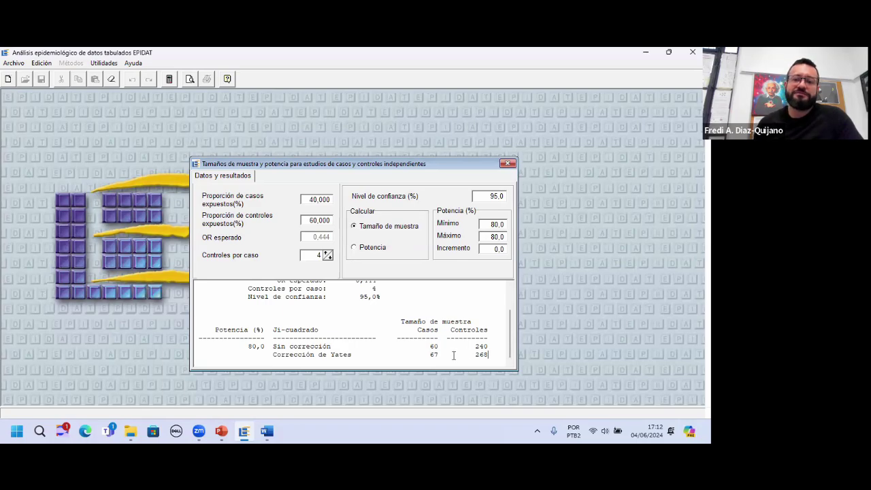
pyautogui.moveTo(422, 354); pyautogui.dragTo(487, 355)
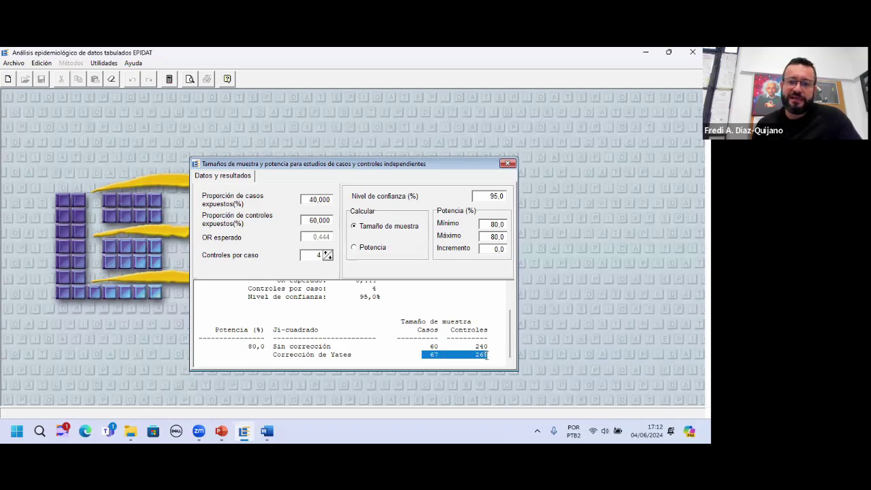
# Highlight the Yates correction label and its required numbers of cases and controls in the results
pyautogui.click(374, 354)
pyautogui.moveTo(275, 358); pyautogui.dragTo(357, 357)
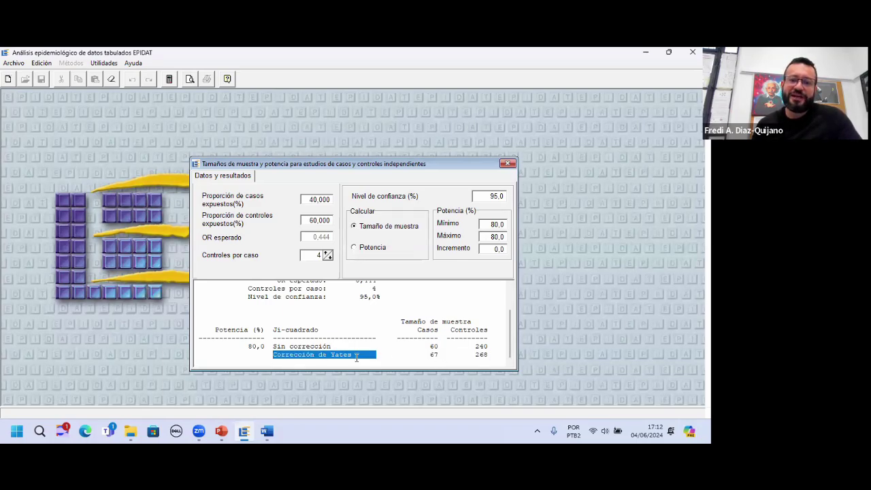
pyautogui.moveTo(430, 354); pyautogui.dragTo(487, 360)
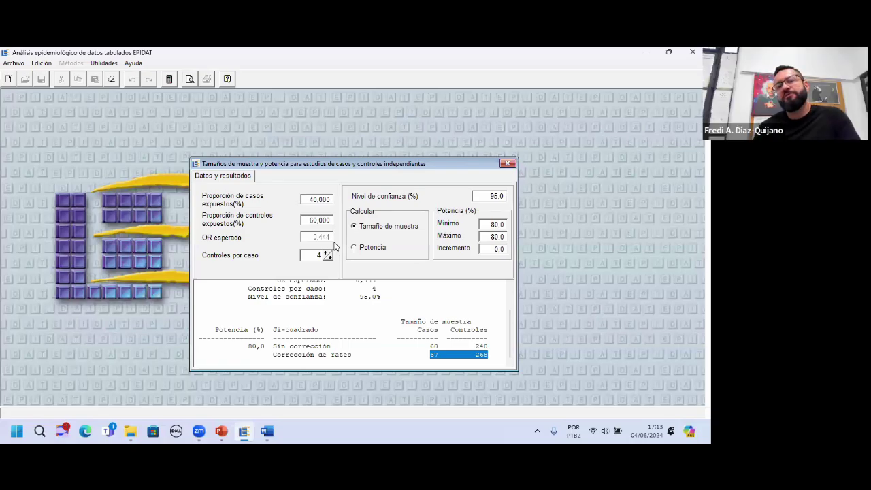
pyautogui.click(318, 201)
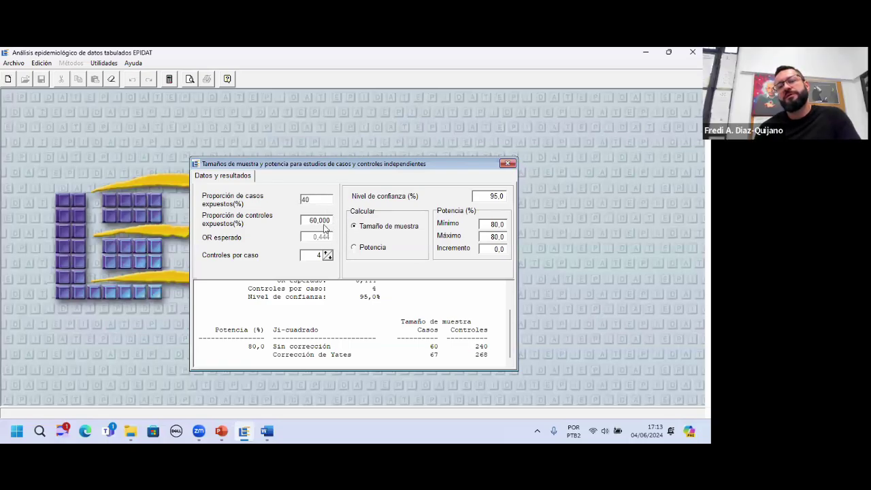
pyautogui.moveTo(329, 223); pyautogui.dragTo(296, 223)
pyautogui.press('BackSpace')
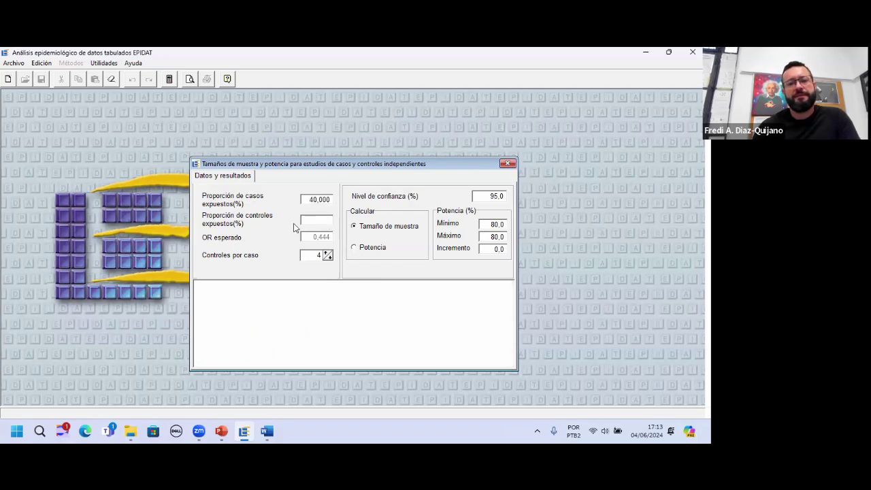
pyautogui.click(332, 198)
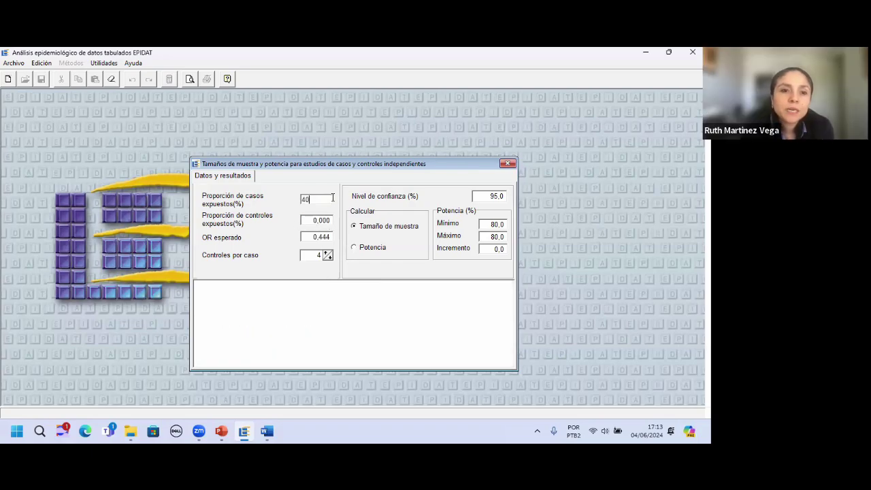
pyautogui.click(317, 238)
pyautogui.press('BackSpace')
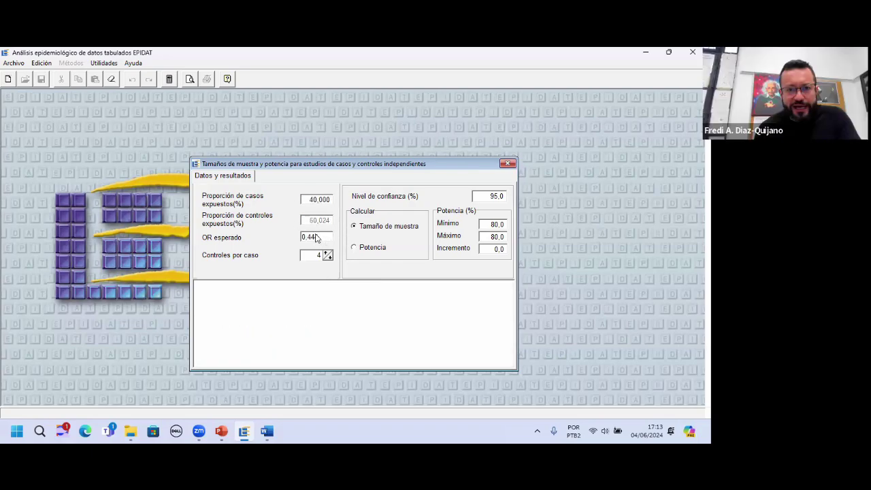
pyautogui.write('4')
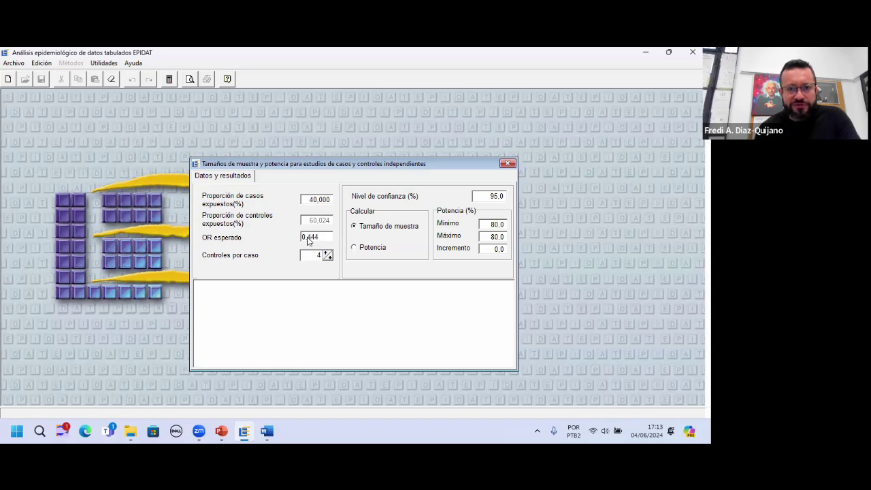
pyautogui.moveTo(309, 240); pyautogui.dragTo(321, 242)
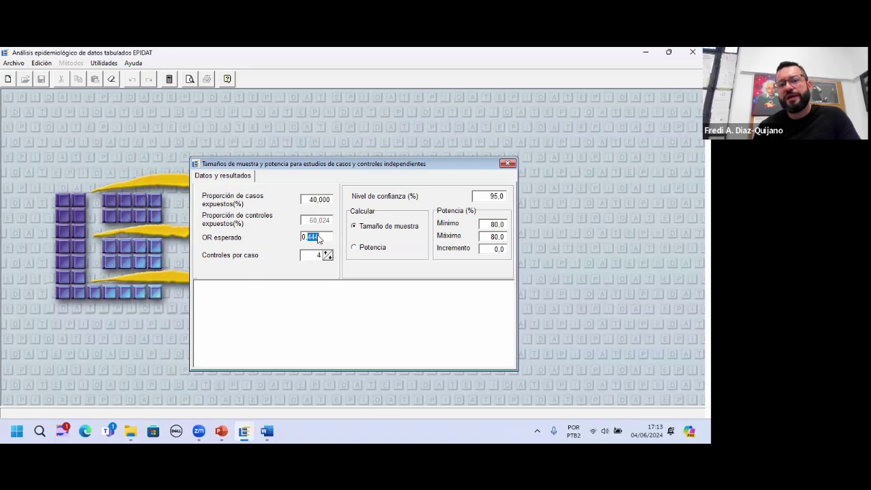
pyautogui.click(508, 163)
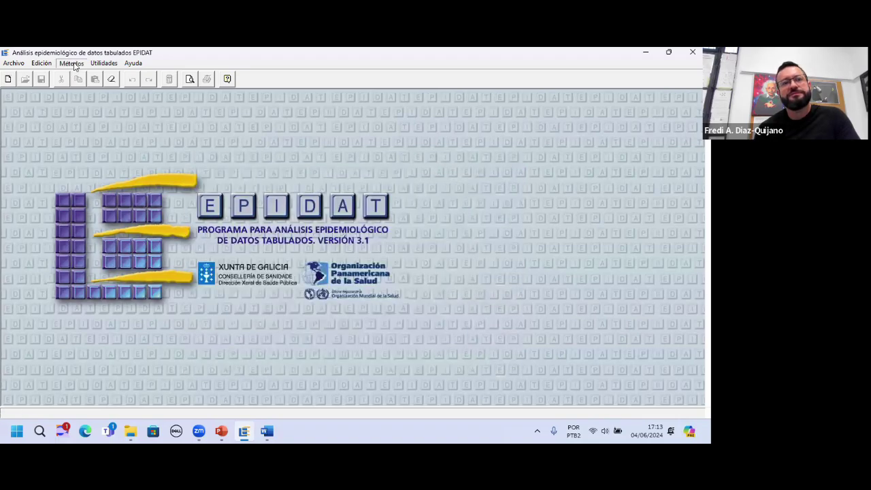
# Reopen the sample size calculation for case-control studies with independent groups
pyautogui.click(71, 63)
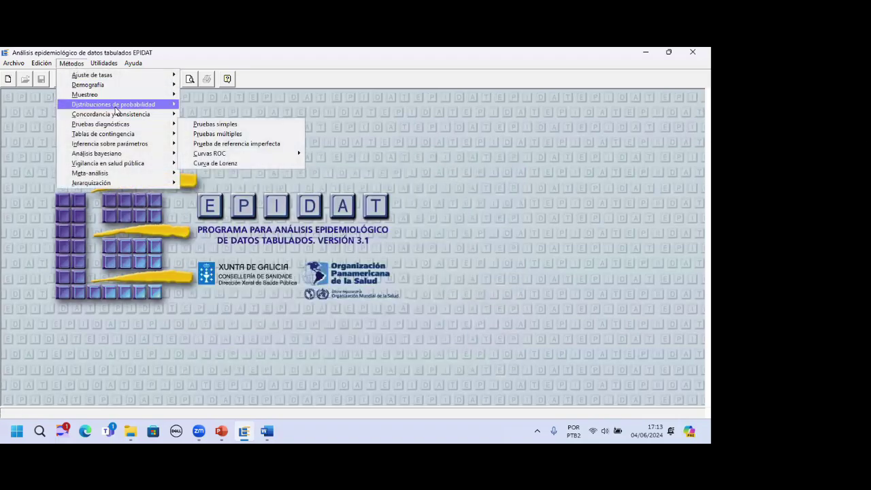
pyautogui.moveTo(169, 97)
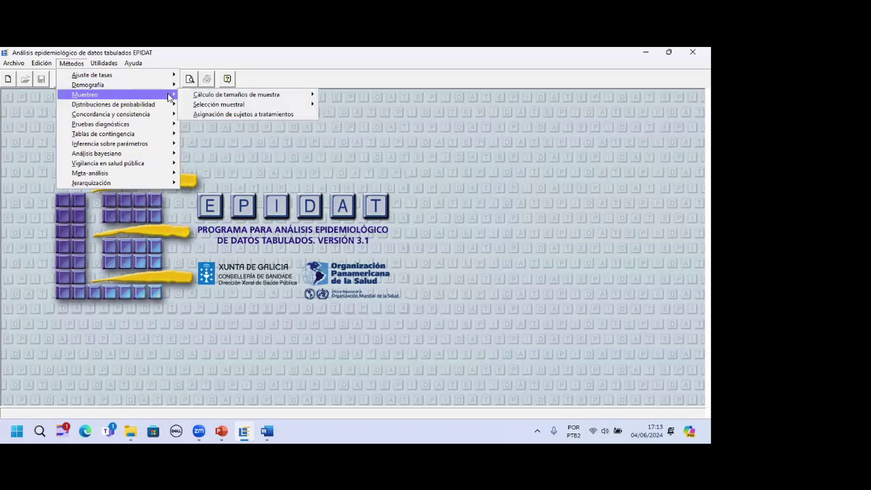
pyautogui.moveTo(277, 100)
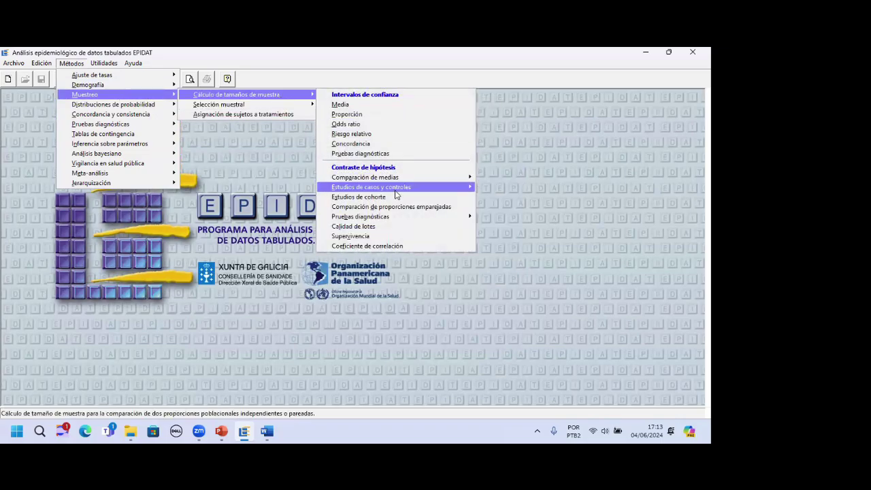
pyautogui.moveTo(395, 194)
pyautogui.click(495, 182)
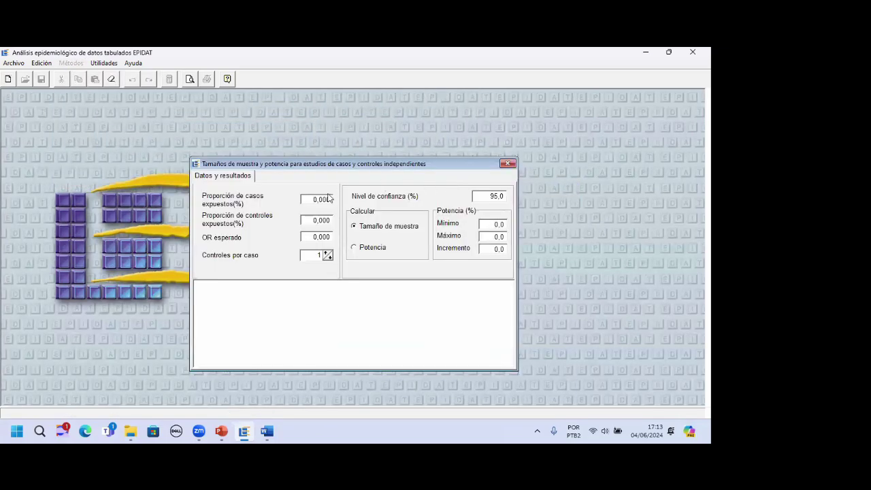
# Set the proportion of exposed cases to 40% and the expected OR to 0.4
pyautogui.click(324, 200)
pyautogui.write('40')
pyautogui.click(321, 239)
pyautogui.write('0.4')
pyautogui.click(315, 223)
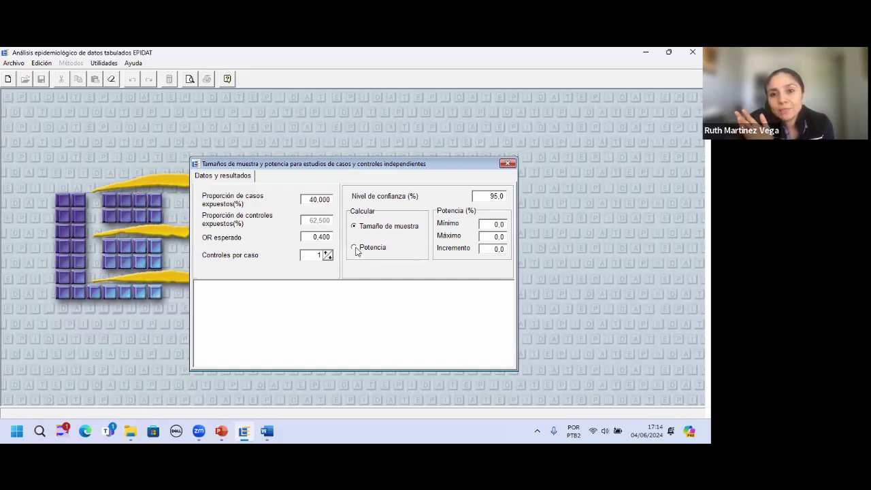
# Set the minimum power to 80% and calculate the sample size with 1 control per case
pyautogui.click(502, 224)
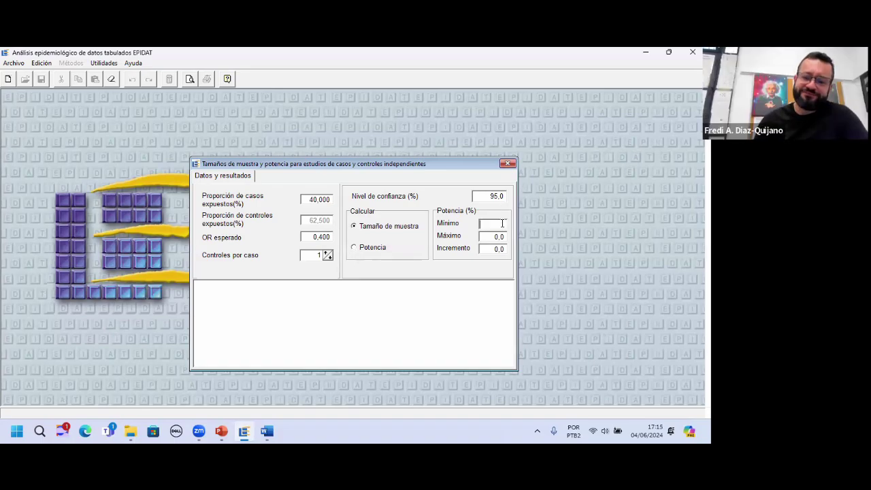
pyautogui.write('80')
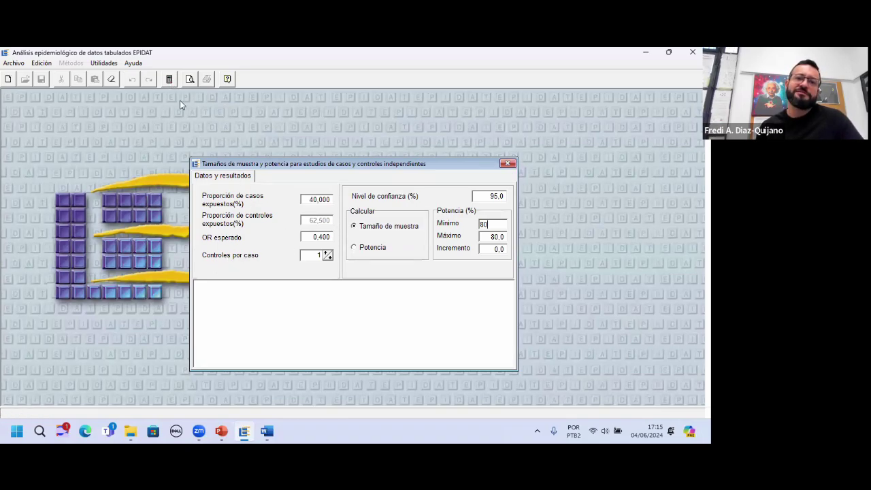
pyautogui.click(168, 79)
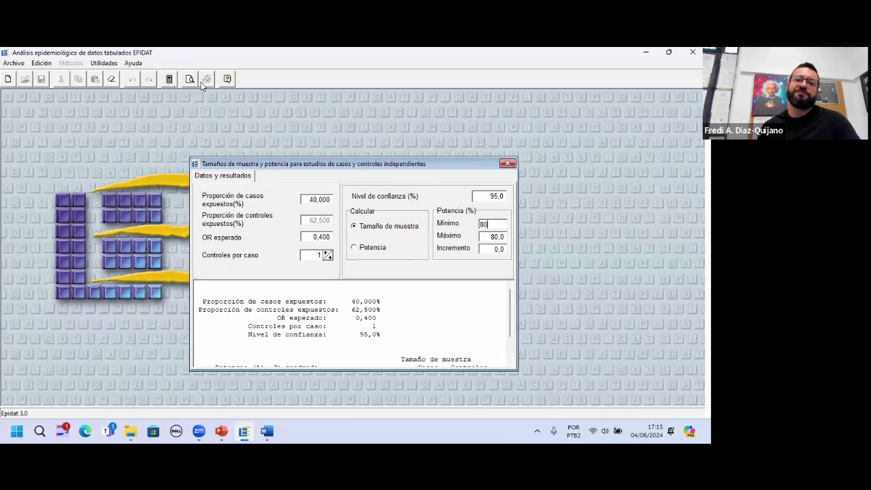
# Show the output report and highlight the Yates-corrected numbers of cases and controls for 1 control per case
pyautogui.click(191, 80)
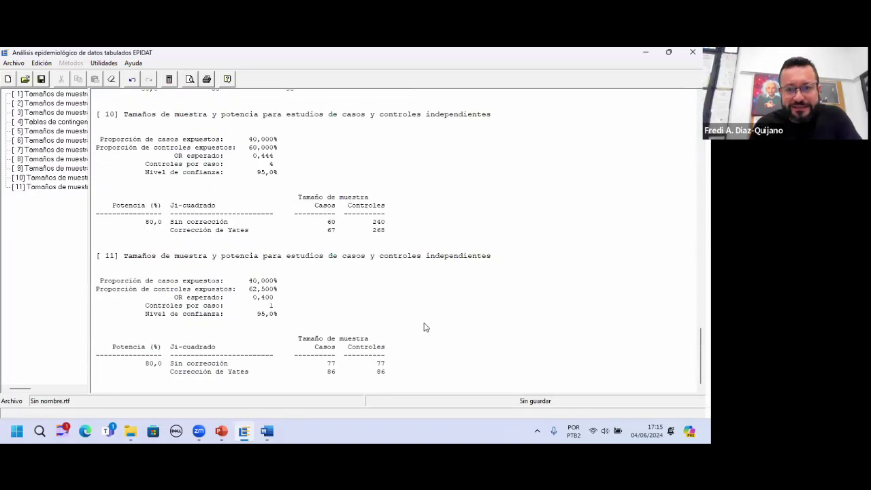
pyautogui.moveTo(327, 377); pyautogui.dragTo(334, 379)
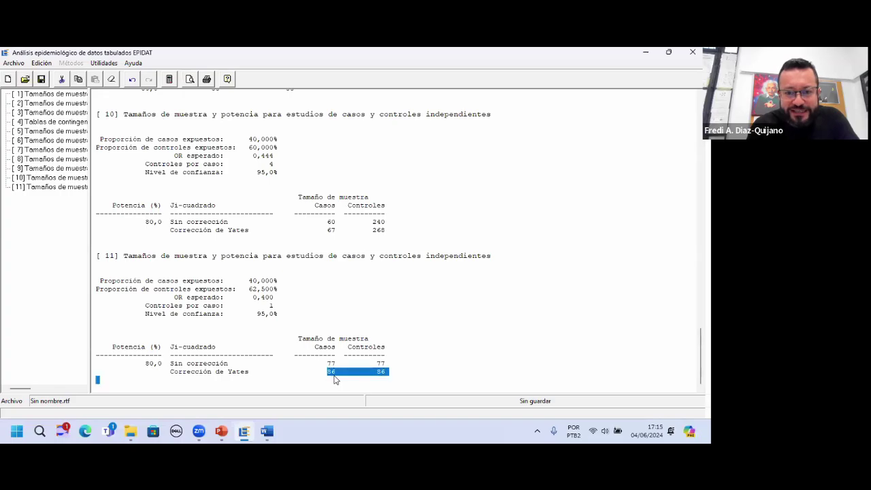
pyautogui.click(334, 380)
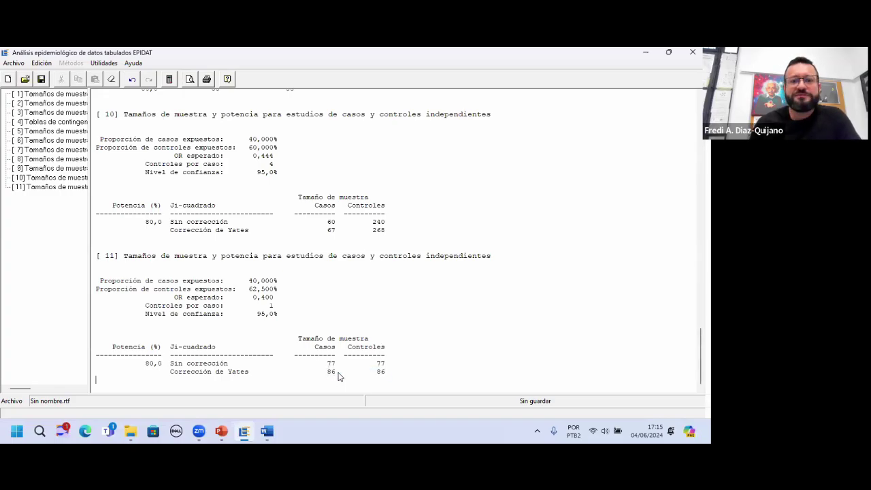
# Return to the case-control dialog, set 4 controls per case, and recalculate the sample size
pyautogui.click(172, 81)
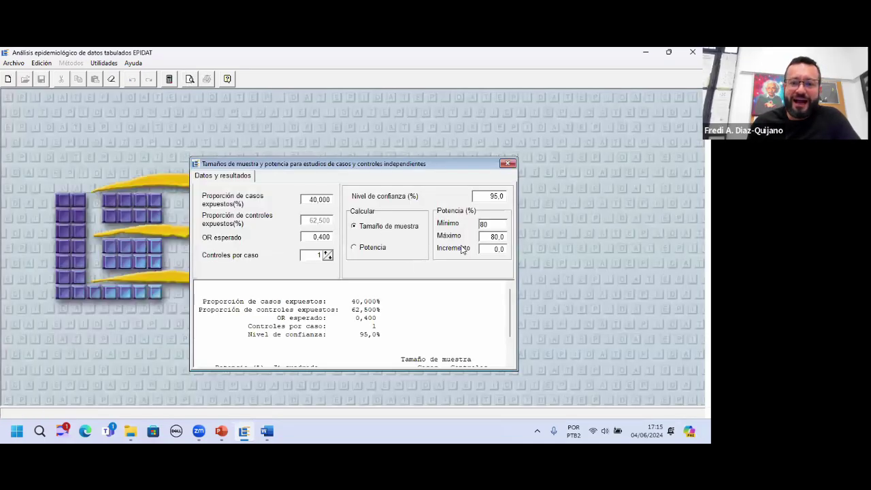
pyautogui.click(328, 252)
pyautogui.click(327, 252)
pyautogui.click(327, 253)
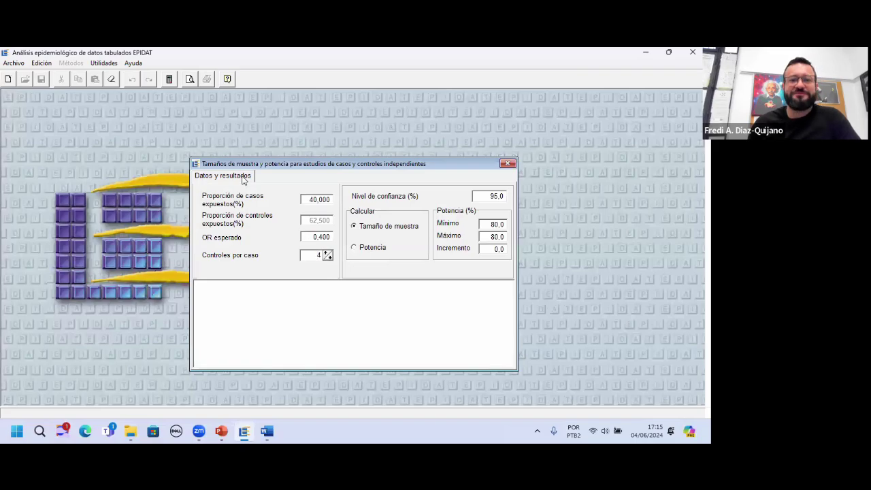
pyautogui.click(172, 80)
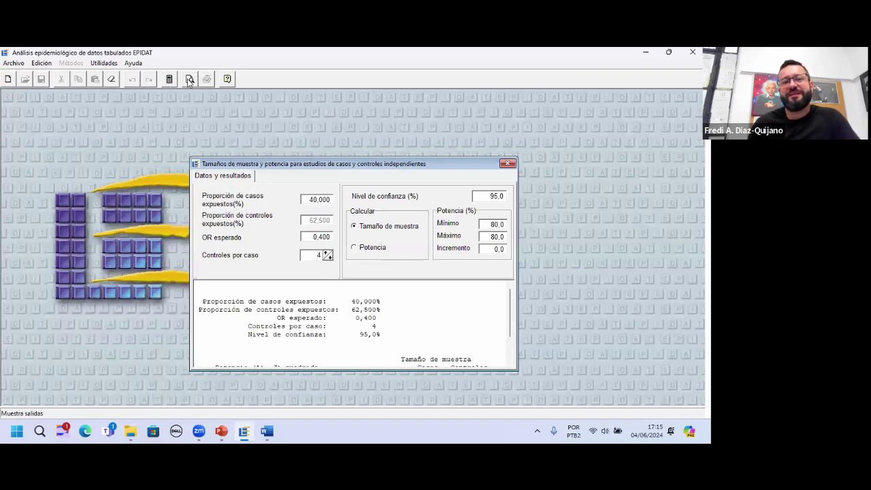
# Show the output report and highlight the expected OR of the calculation with 4 controls per case
pyautogui.click(190, 80)
pyautogui.scroll(-3, 421, 259)
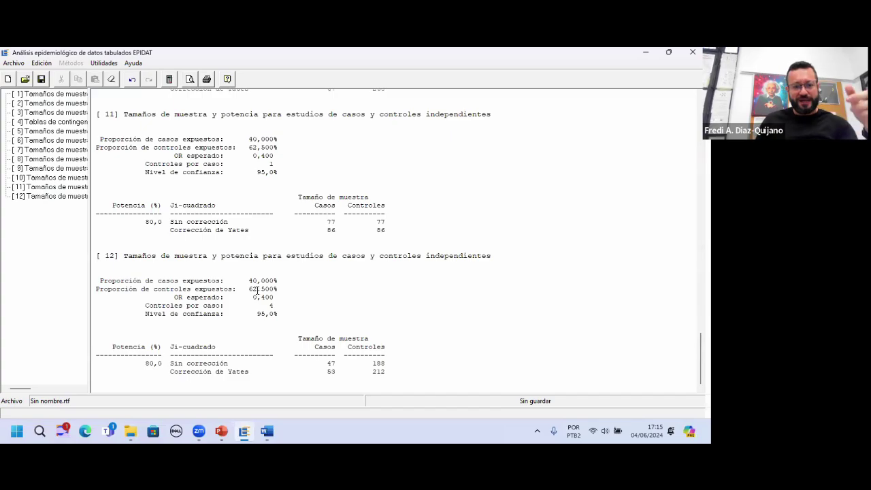
pyautogui.moveTo(253, 297); pyautogui.dragTo(268, 306)
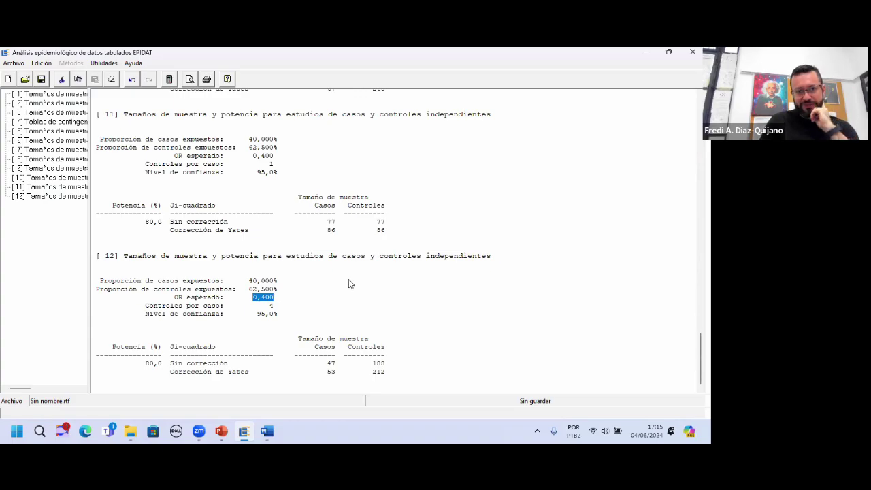
pyautogui.click(275, 213)
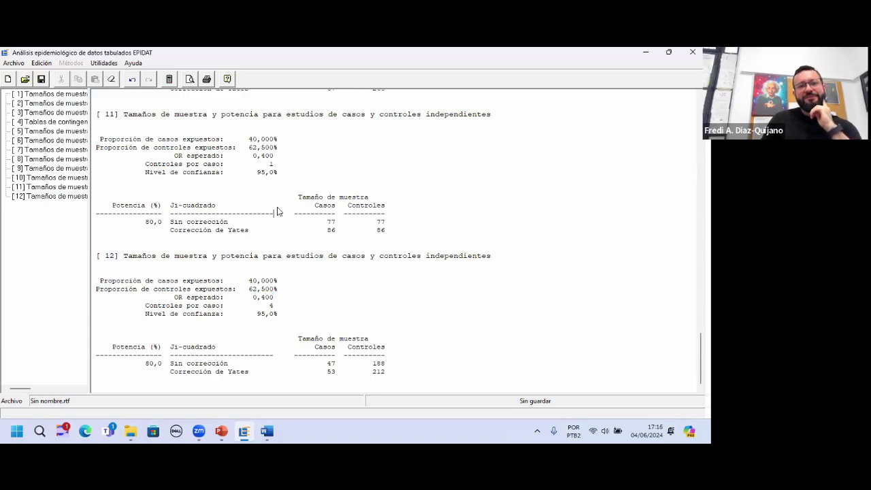
# Examine the 1-control-per-case result, highlighting the proportion of exposed controls, the control ratio, and the Yates-corrected sizes
pyautogui.moveTo(250, 156); pyautogui.dragTo(280, 147)
pyautogui.click(269, 156)
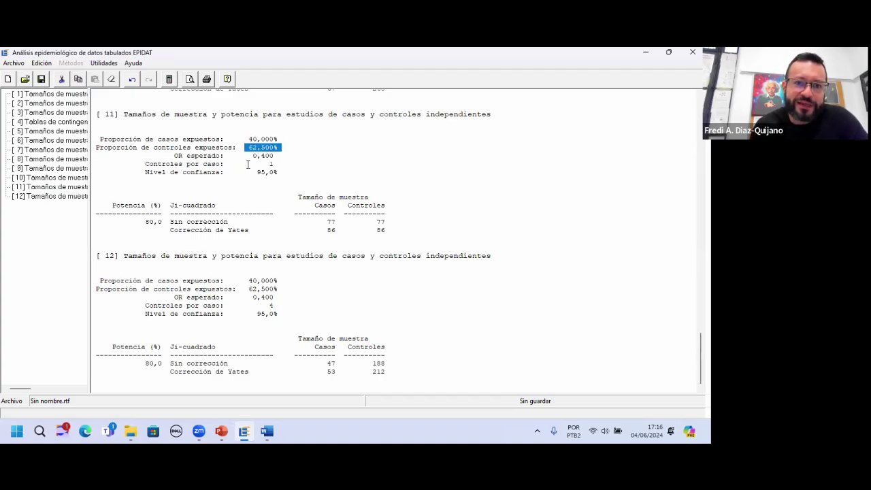
pyautogui.moveTo(260, 164); pyautogui.dragTo(273, 165)
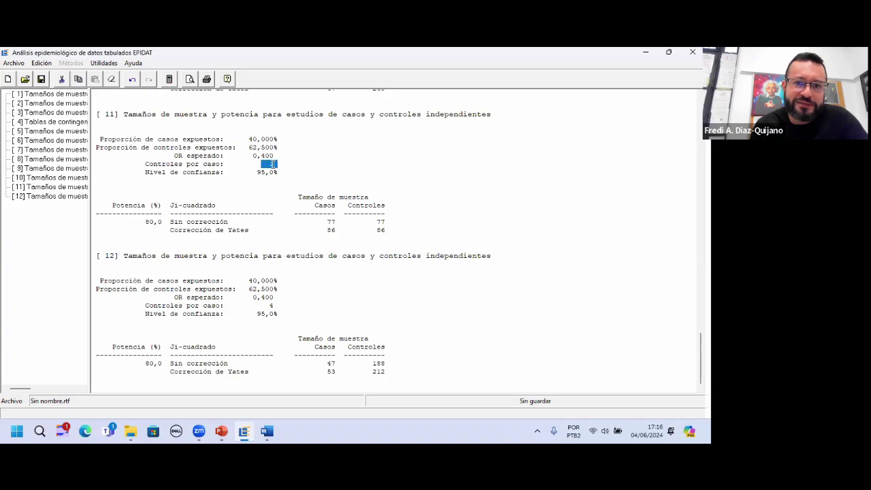
pyautogui.click(331, 230)
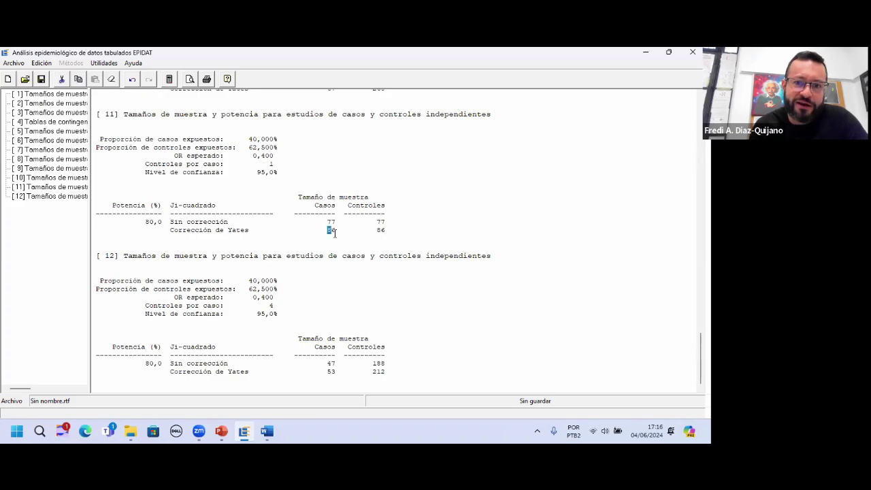
pyautogui.doubleClick(330, 230)
pyautogui.click(373, 232)
pyautogui.doubleClick(373, 232)
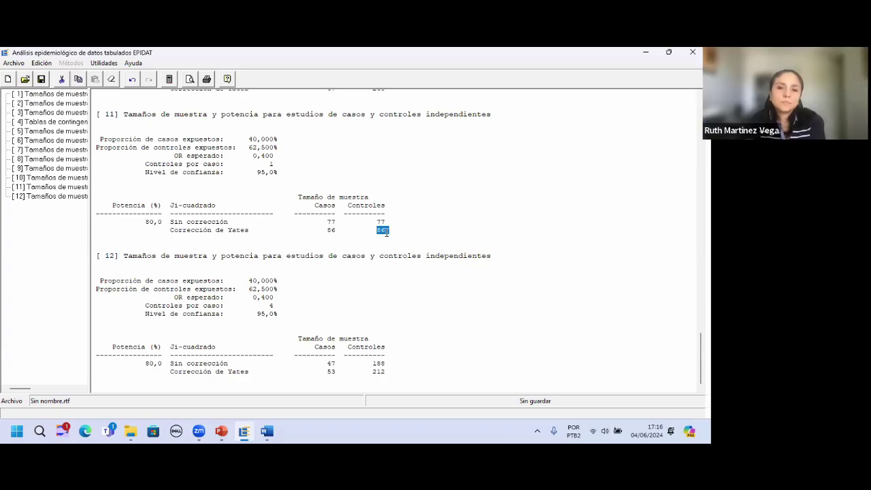
pyautogui.moveTo(388, 232); pyautogui.dragTo(327, 231)
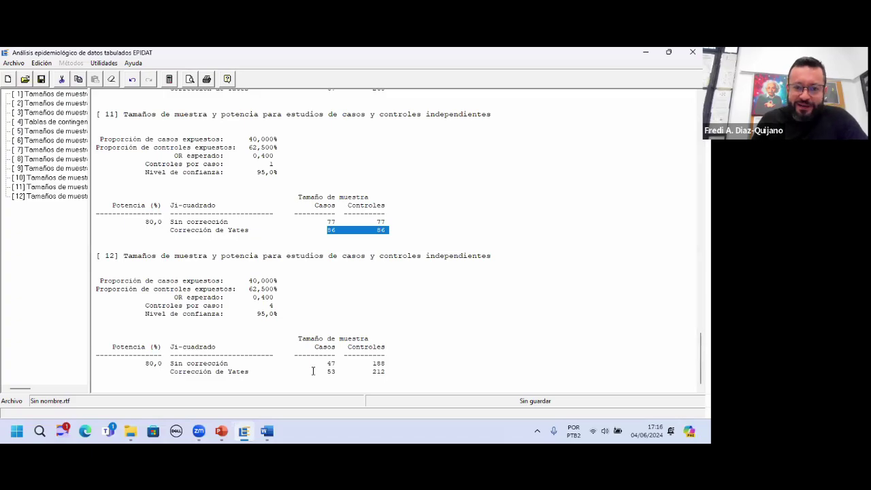
# Highlight the Yates-corrected numbers of cases and controls in the result with 4 controls per case for comparison
pyautogui.moveTo(328, 373); pyautogui.dragTo(335, 374)
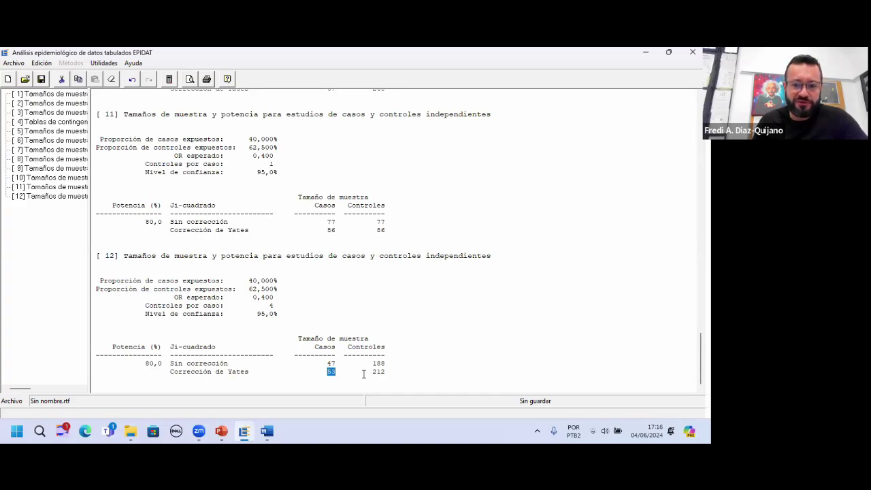
pyautogui.moveTo(372, 372); pyautogui.dragTo(389, 372)
pyautogui.moveTo(328, 372); pyautogui.dragTo(389, 372)
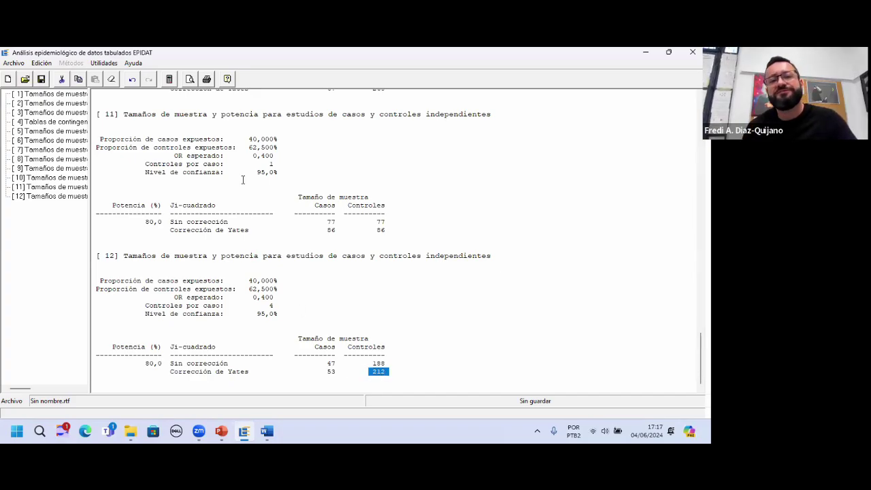
# Leave the output report and close the case-control sample size dialog
pyautogui.click(191, 80)
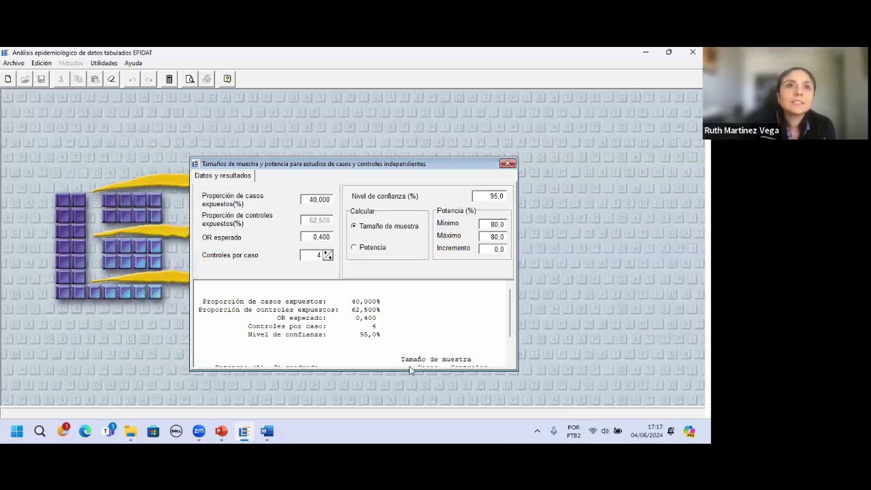
pyautogui.click(509, 164)
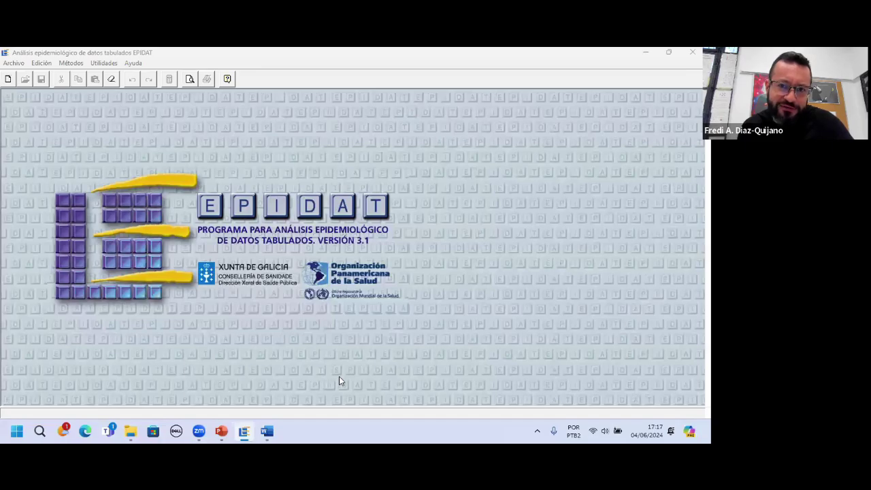
# Switch to the Word exercise document and highlight the treatment-group and control-group incidences in exercise 3
pyautogui.click(268, 431)
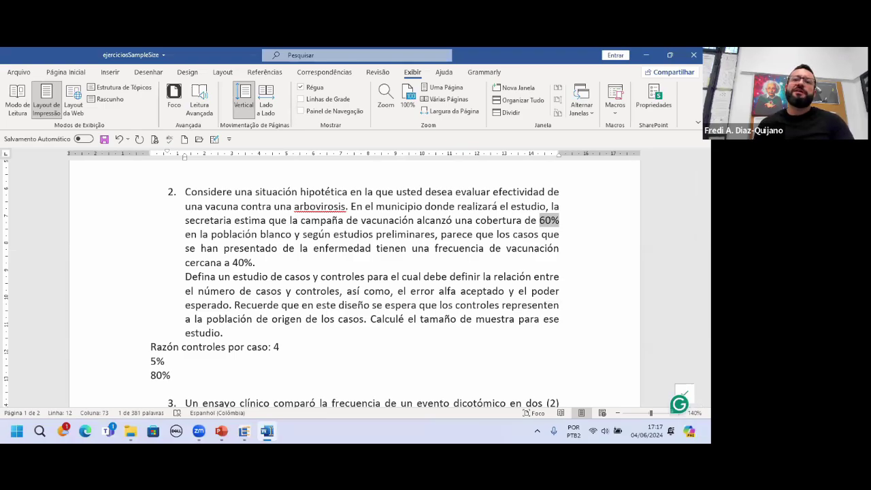
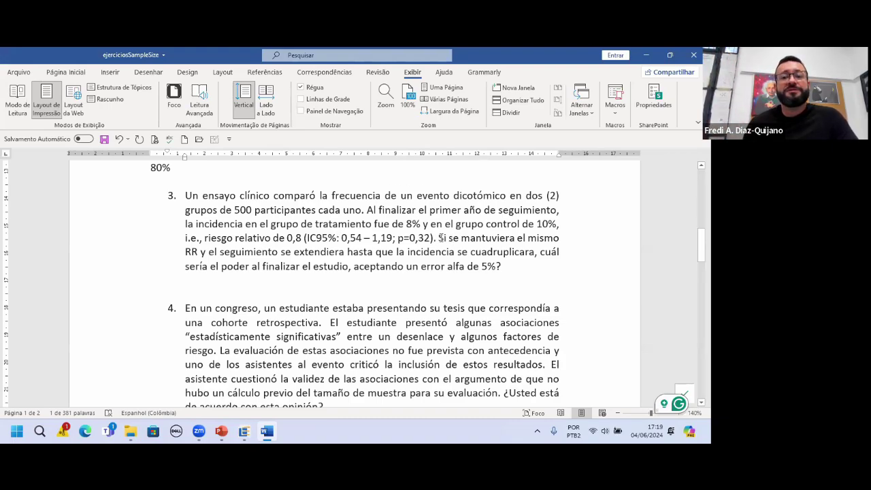
pyautogui.click(440, 238)
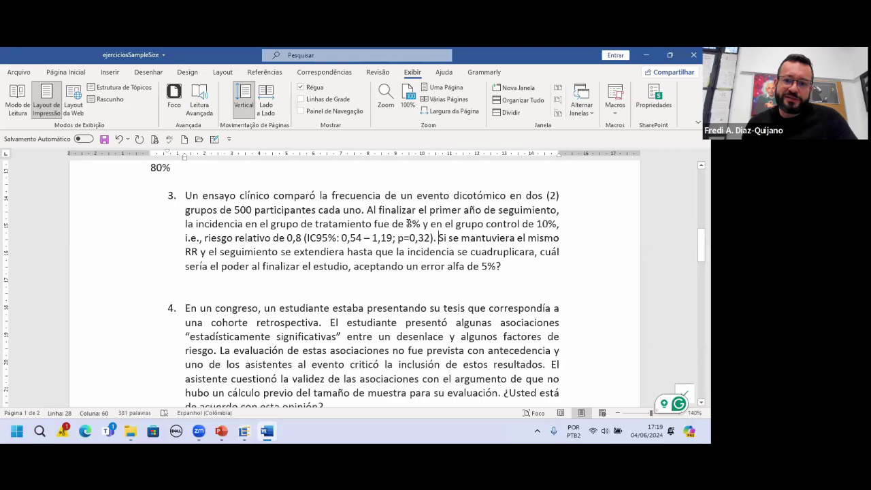
pyautogui.moveTo(407, 224); pyautogui.dragTo(421, 224)
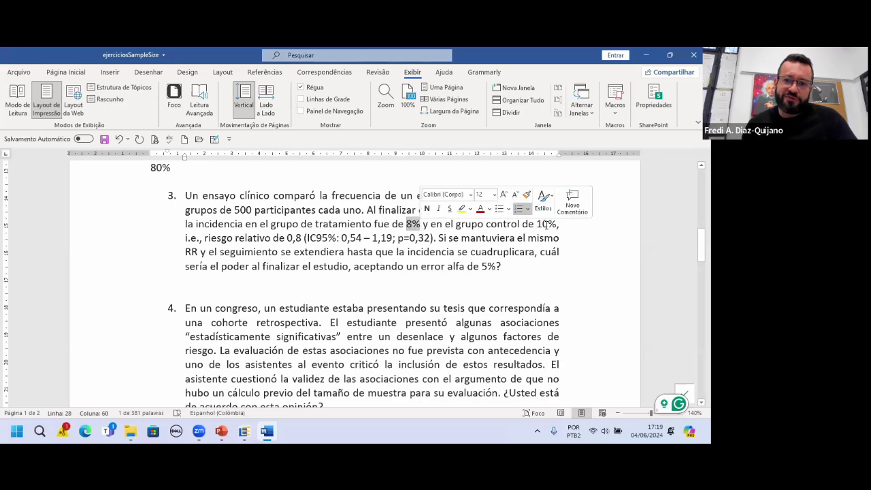
pyautogui.moveTo(538, 224); pyautogui.dragTo(552, 224)
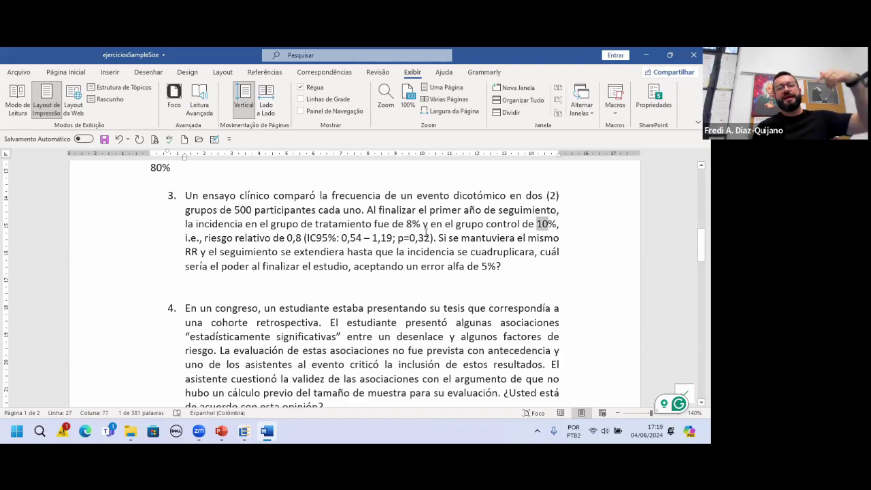
pyautogui.moveTo(406, 224); pyautogui.dragTo(423, 225)
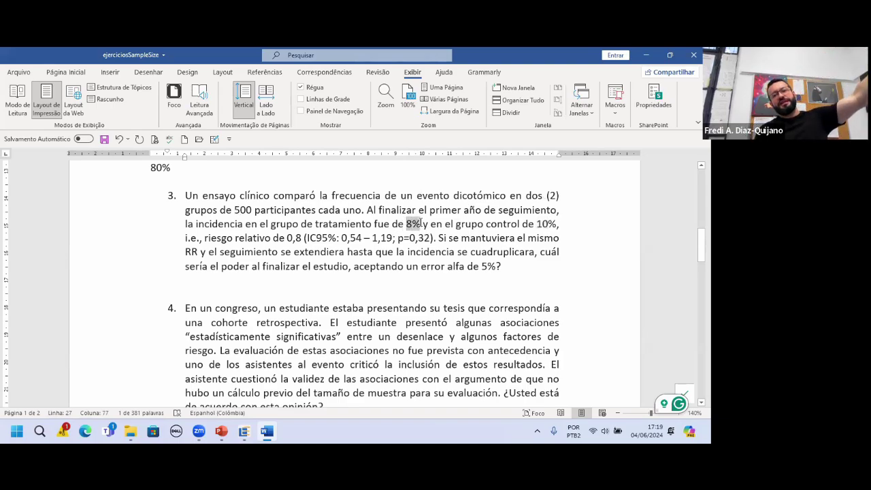
pyautogui.moveTo(537, 224); pyautogui.dragTo(550, 224)
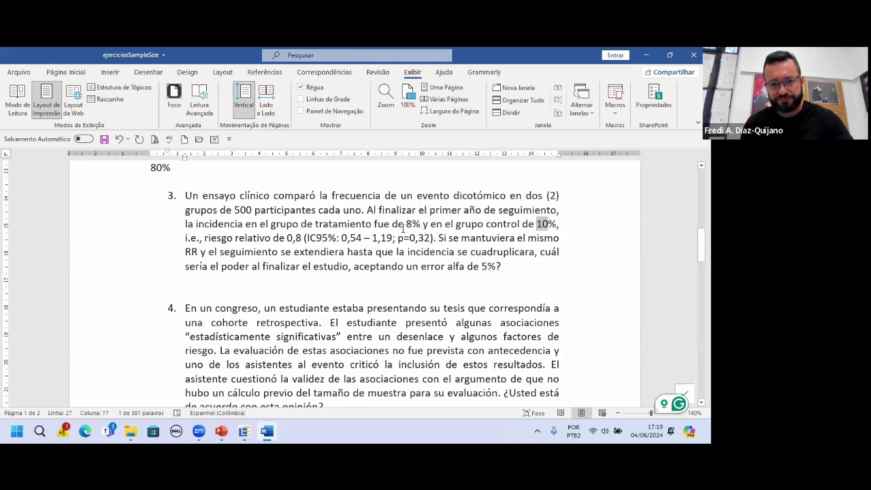
# Switch to Epidat and open the hypothesis-test sample size and power calculation for cohort studies, moving its dialog higher
pyautogui.click(249, 432)
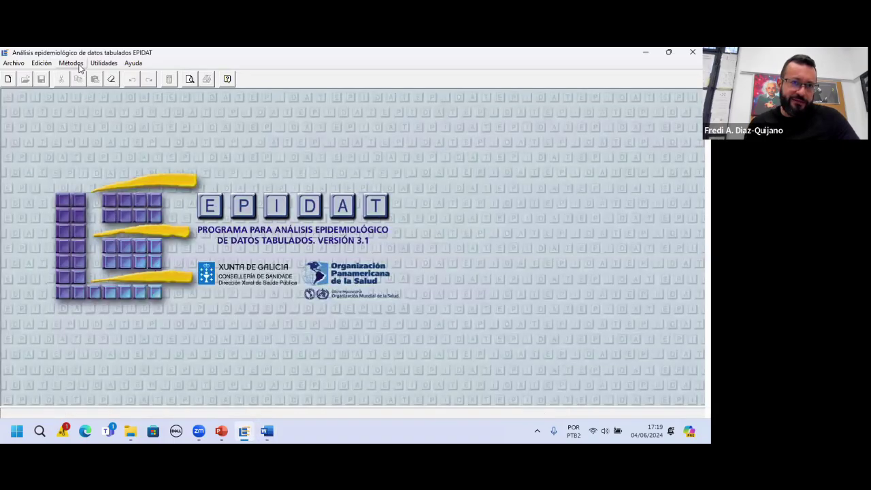
pyautogui.click(73, 64)
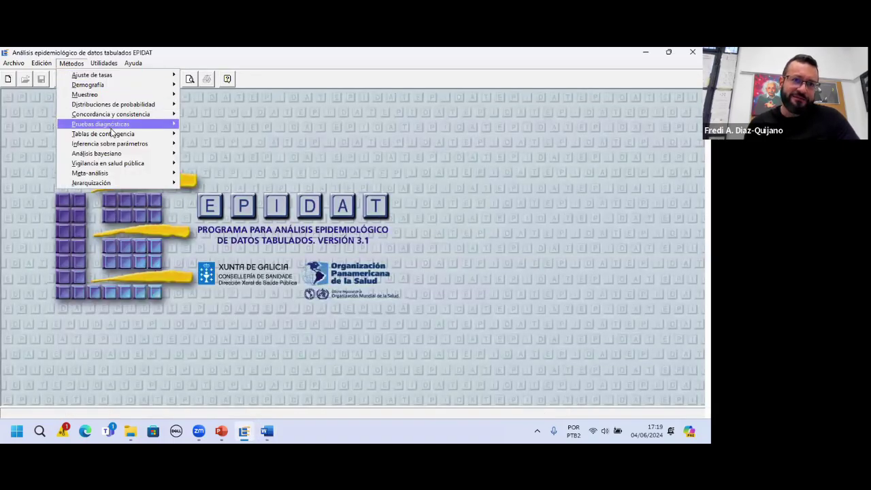
pyautogui.moveTo(113, 135)
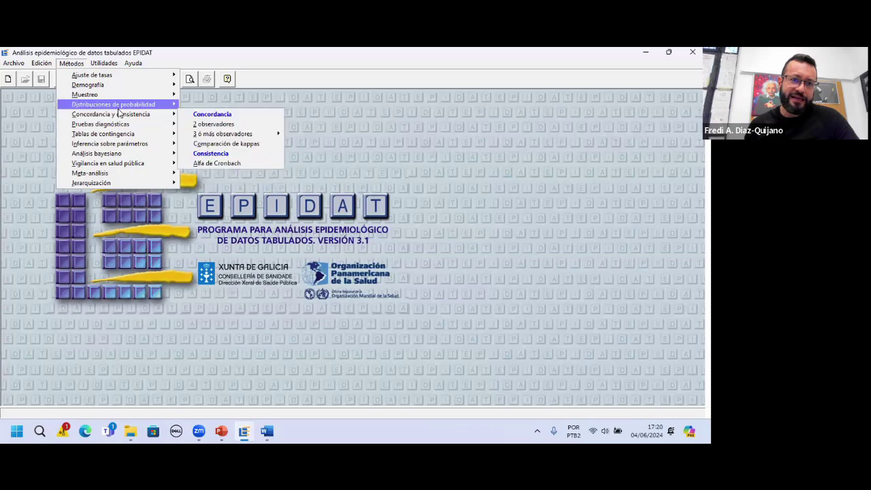
pyautogui.moveTo(119, 108)
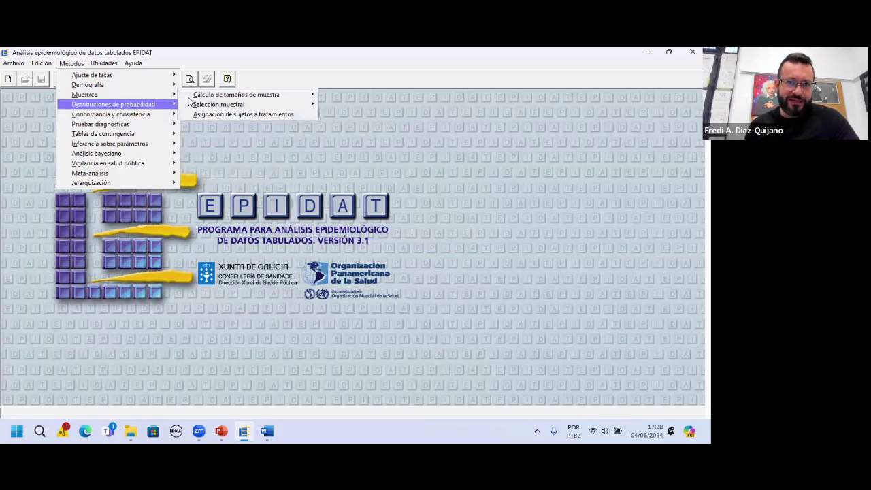
pyautogui.moveTo(237, 95)
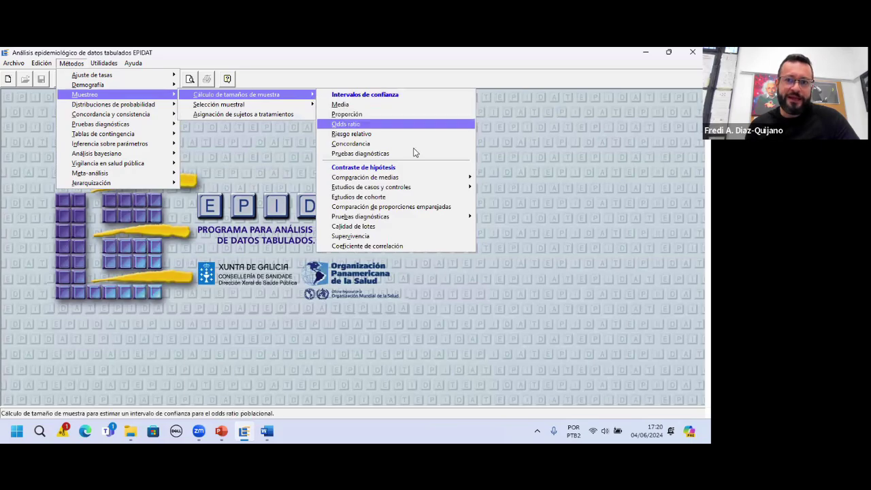
pyautogui.click(403, 202)
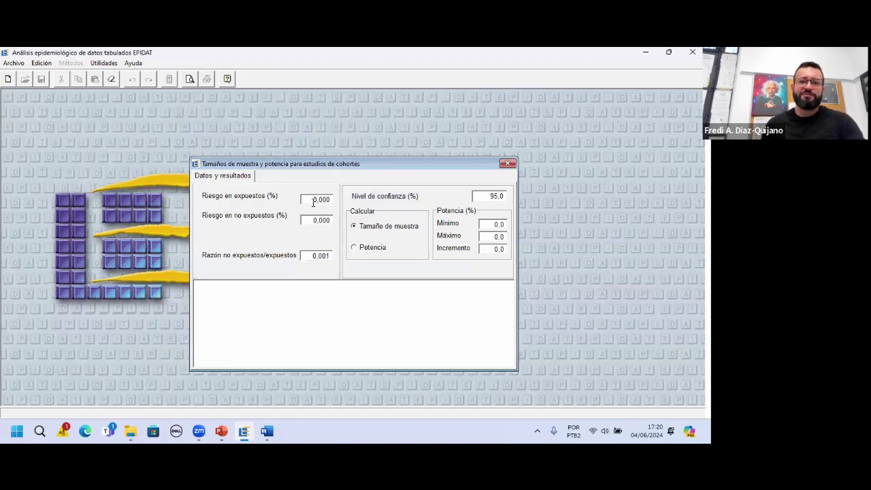
pyautogui.moveTo(376, 164); pyautogui.dragTo(368, 109)
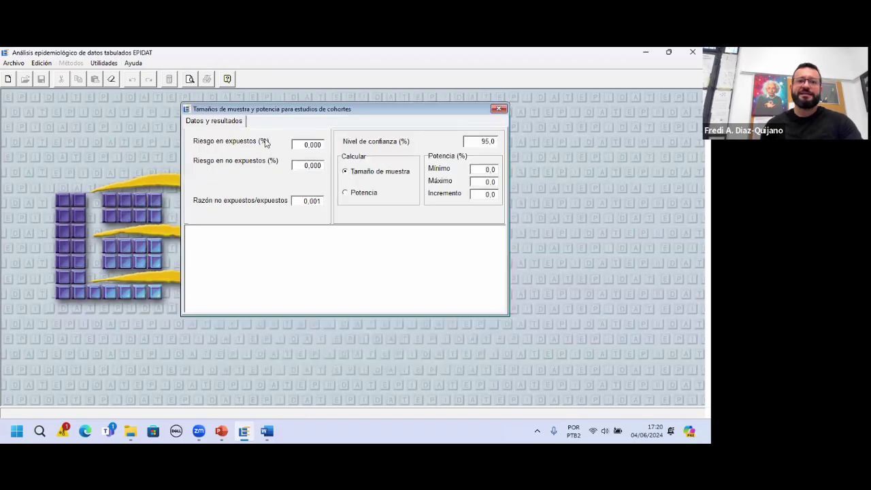
# Set the risk in exposed to 32%, the risk in unexposed to 40%, and the unexposed/exposed ratio to 1
pyautogui.click(318, 147)
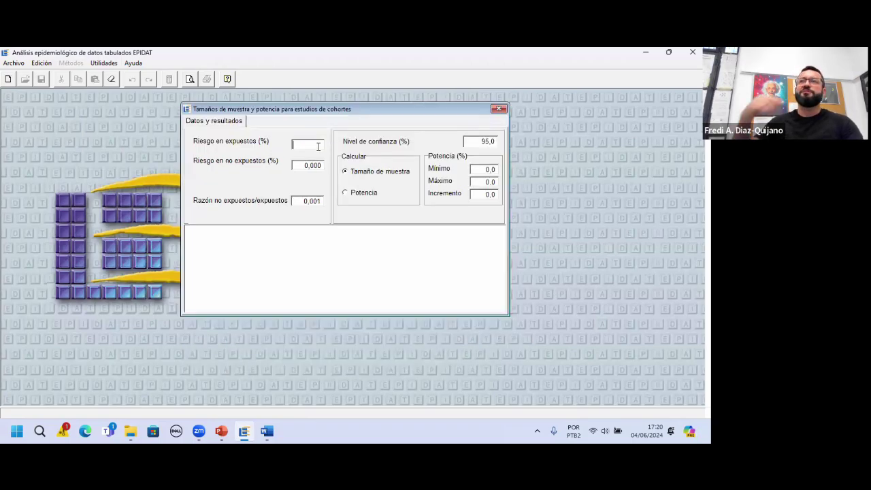
pyautogui.write('32')
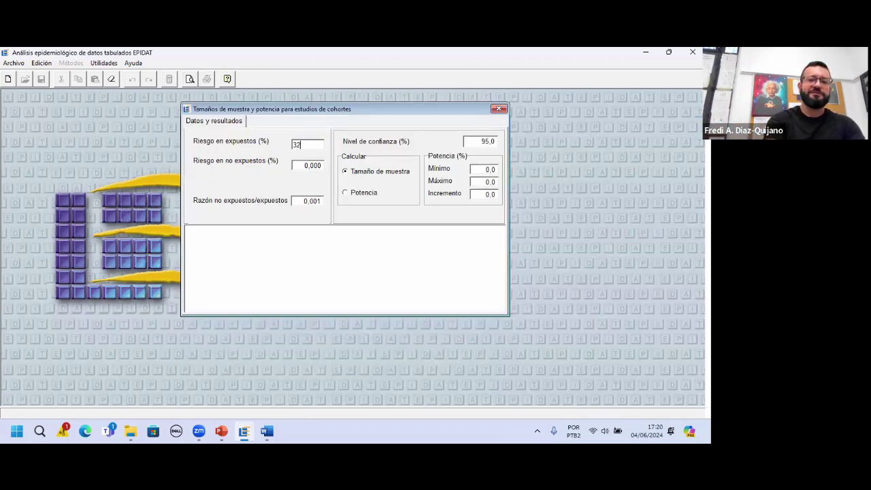
pyautogui.click(313, 168)
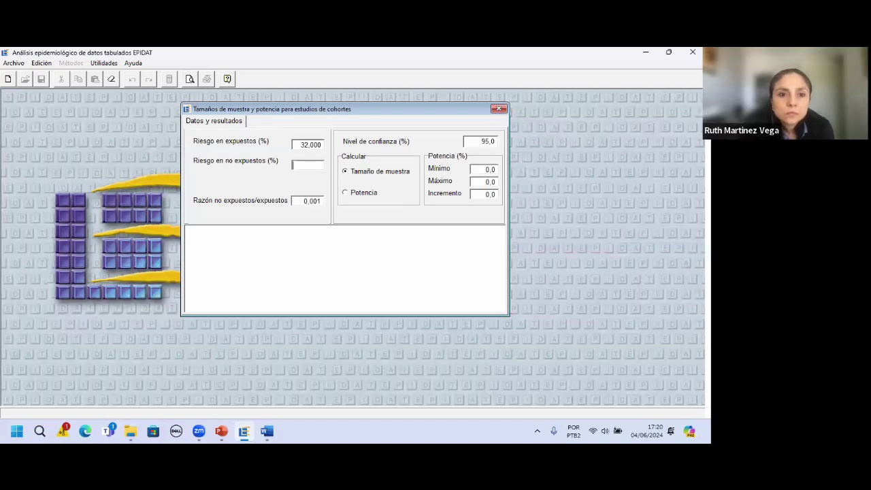
pyautogui.write('40')
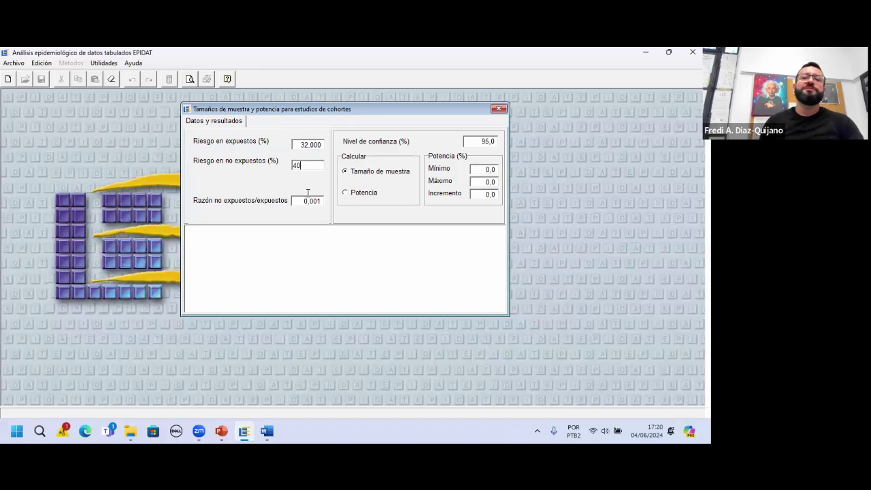
pyautogui.click(316, 197)
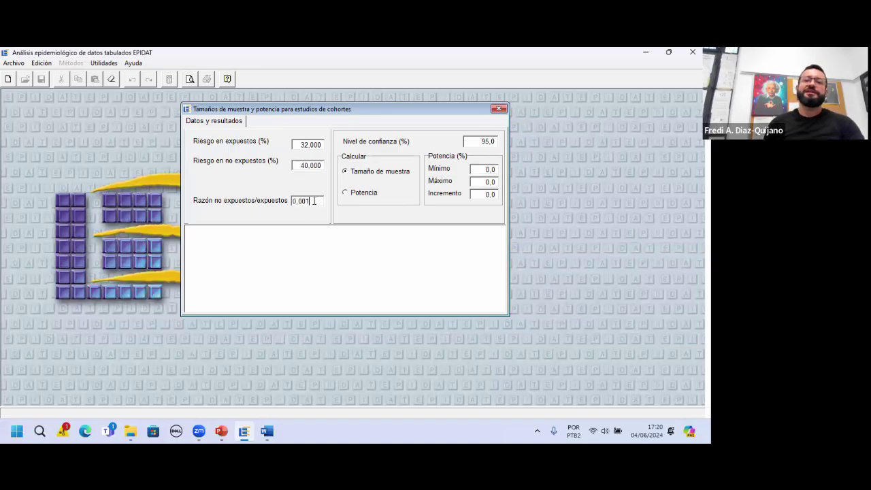
pyautogui.moveTo(315, 200); pyautogui.dragTo(292, 200)
pyautogui.write('1')
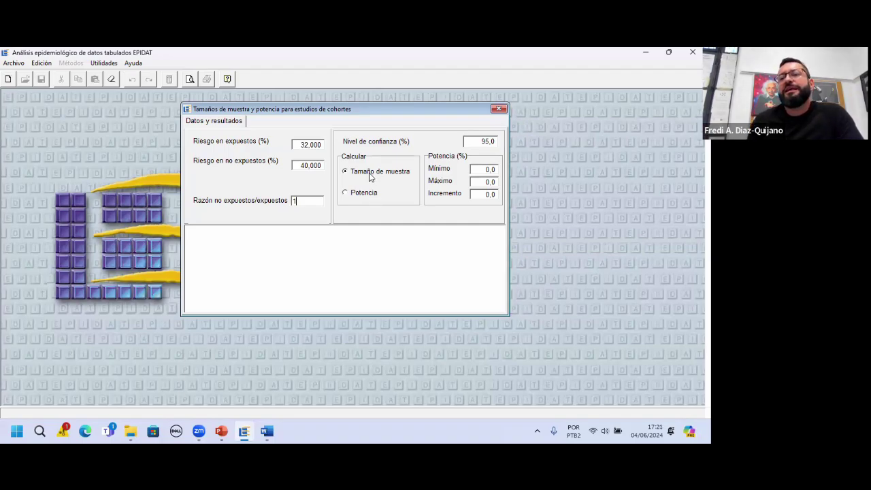
# Choose power as the quantity to calculate, set the minimum exposed sample to 500, and run the calculation
pyautogui.click(372, 198)
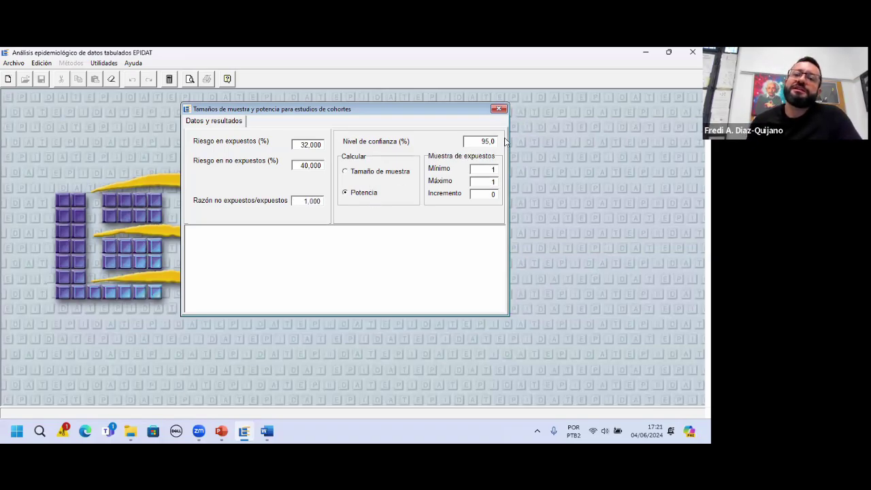
pyautogui.click(493, 166)
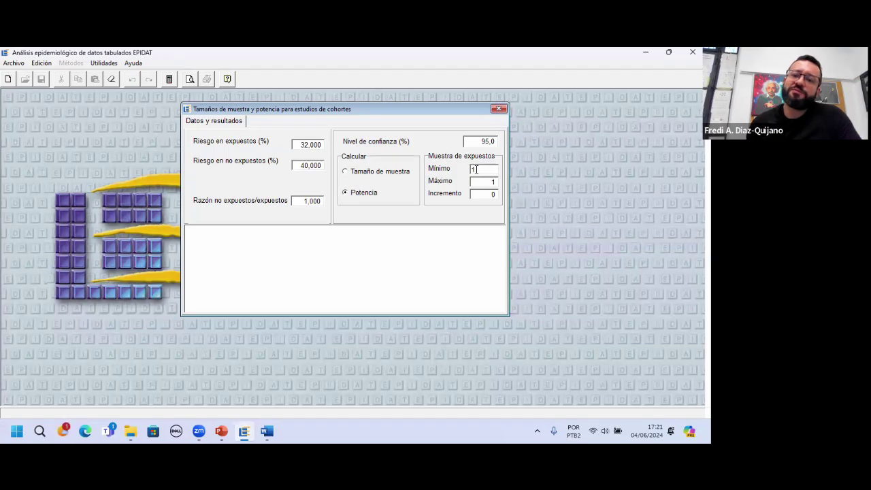
pyautogui.doubleClick(471, 169)
pyautogui.write('500')
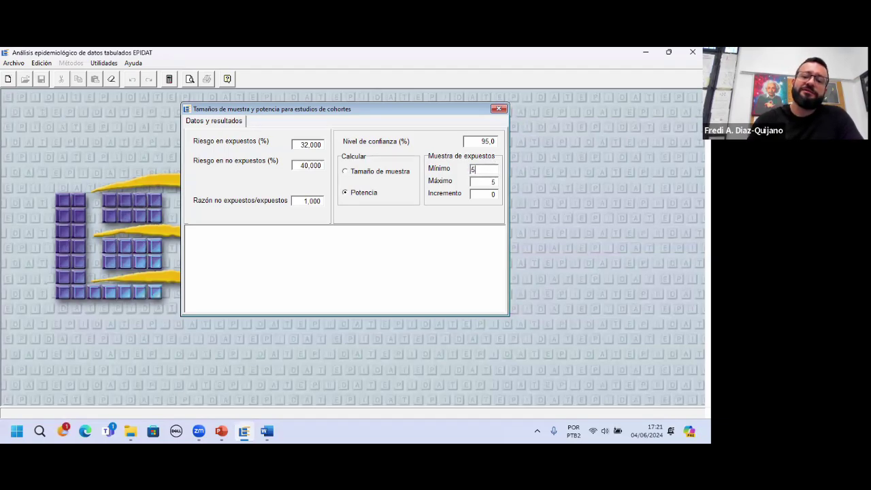
pyautogui.click(482, 181)
pyautogui.click(480, 196)
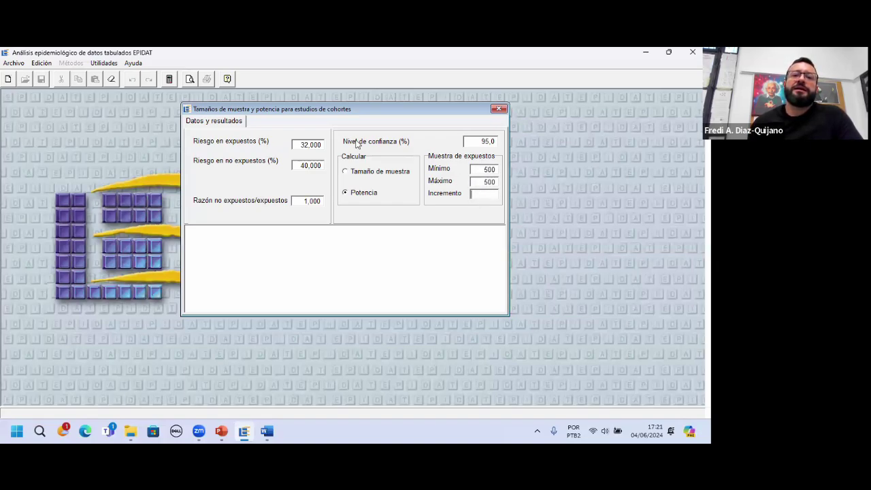
pyautogui.click(169, 80)
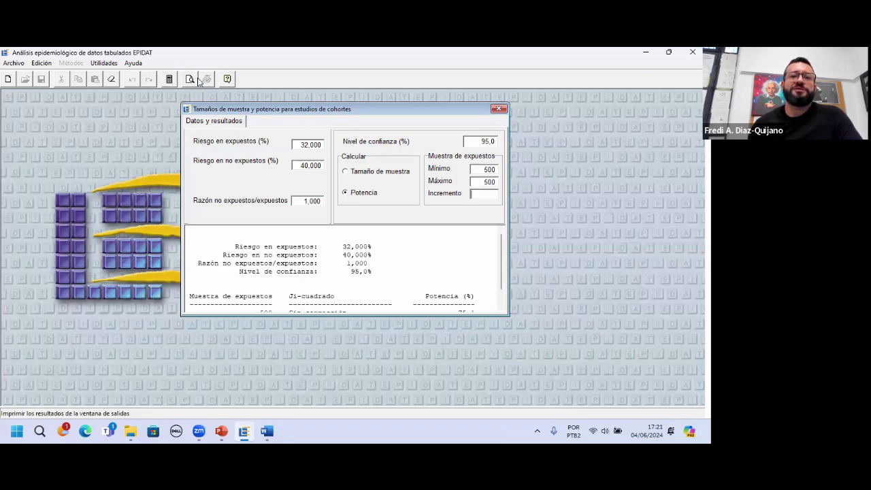
# Show the output report and highlight the Yates-corrected power of the cohort study calculation
pyautogui.click(190, 79)
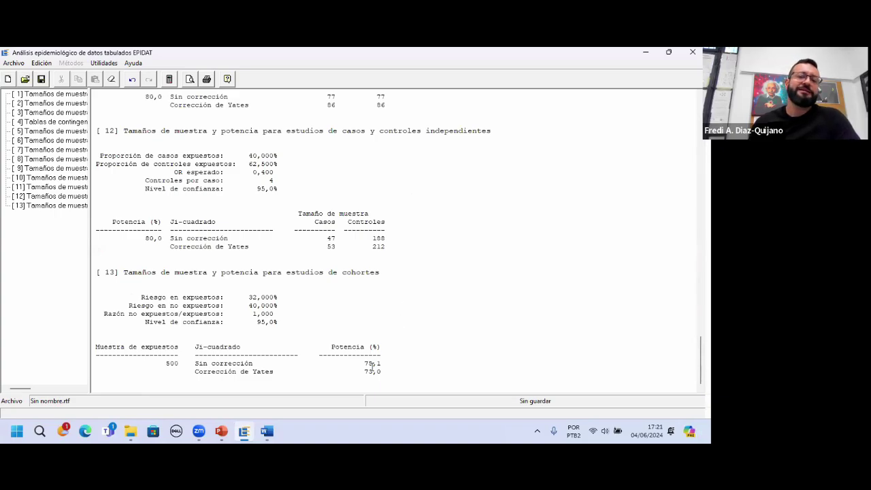
pyautogui.moveTo(365, 372); pyautogui.dragTo(382, 372)
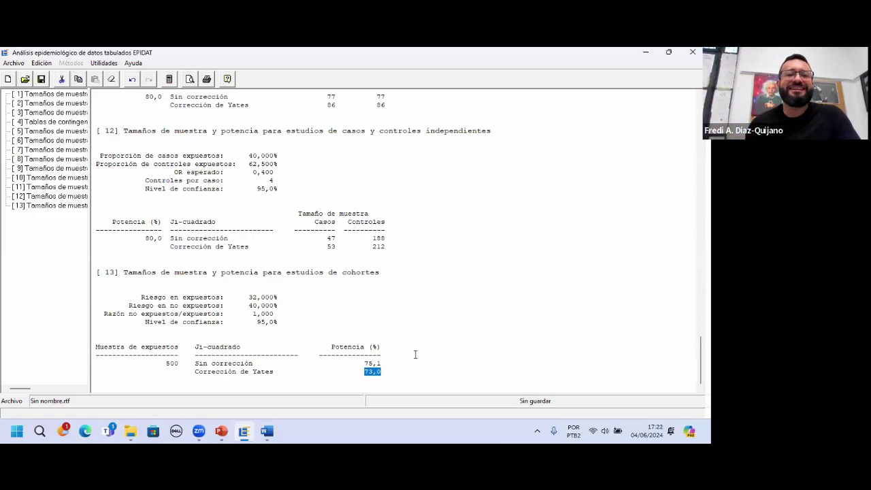
pyautogui.click(365, 373)
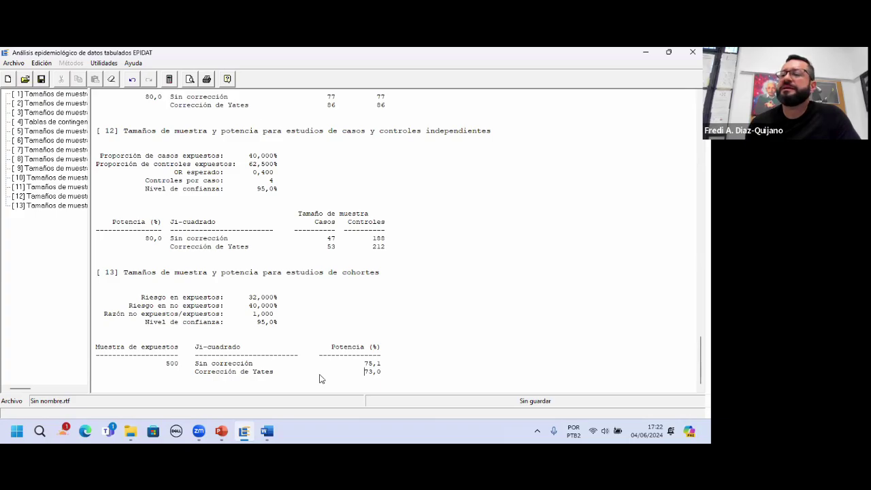
# Switch back to the Word exercise document and bring exercise 4 fully into view
pyautogui.moveTo(279, 430)
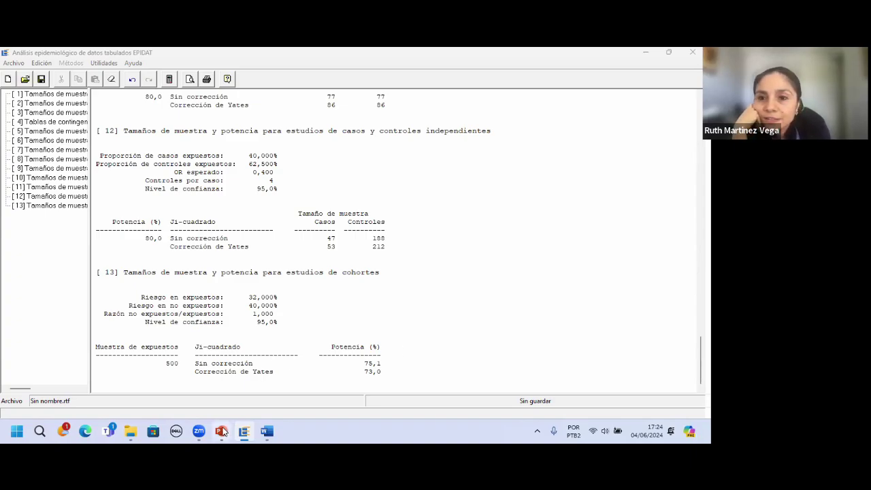
pyautogui.moveTo(241, 419)
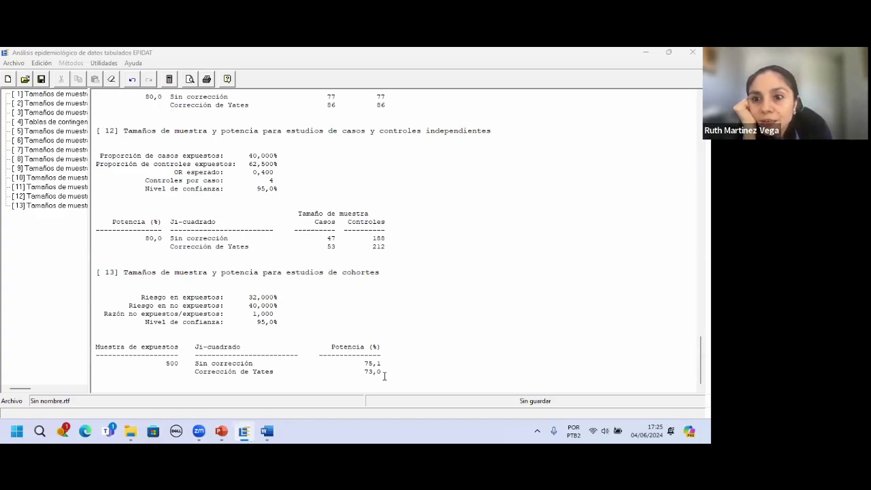
pyautogui.click(269, 429)
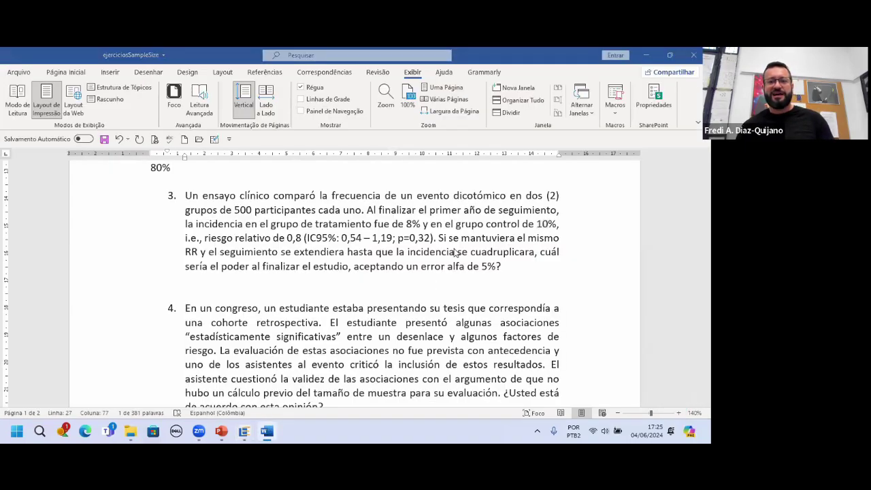
pyautogui.scroll(-2, 454, 254)
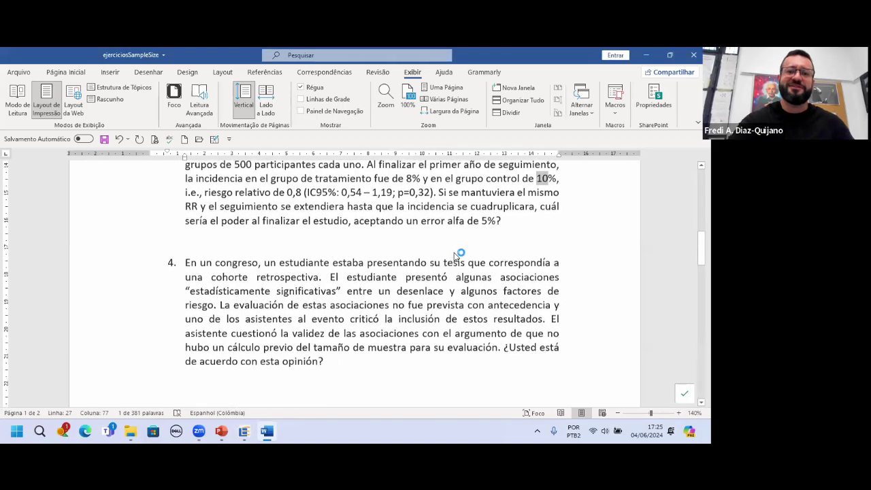